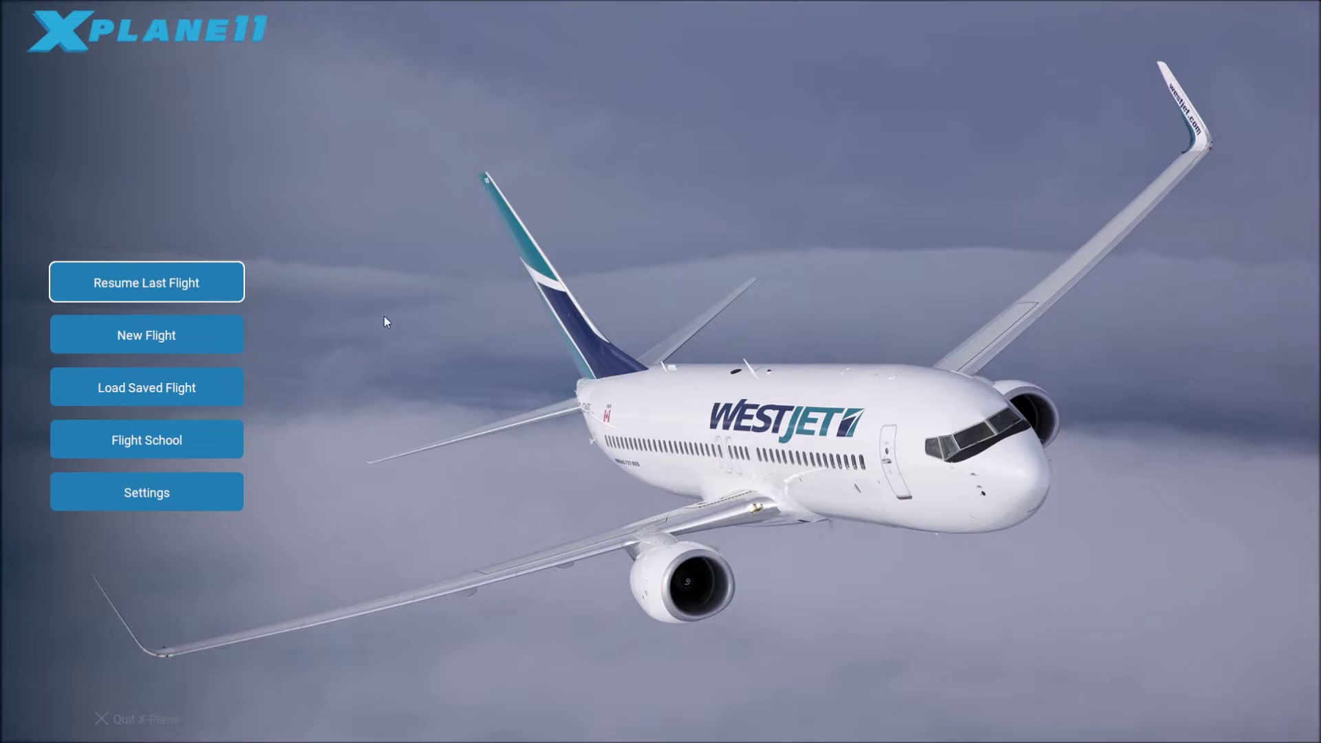
Start a new flight and open the Boeing 737-800X customization page from Favorites.
{"action": "left_click", "coordinate": [207, 335]}
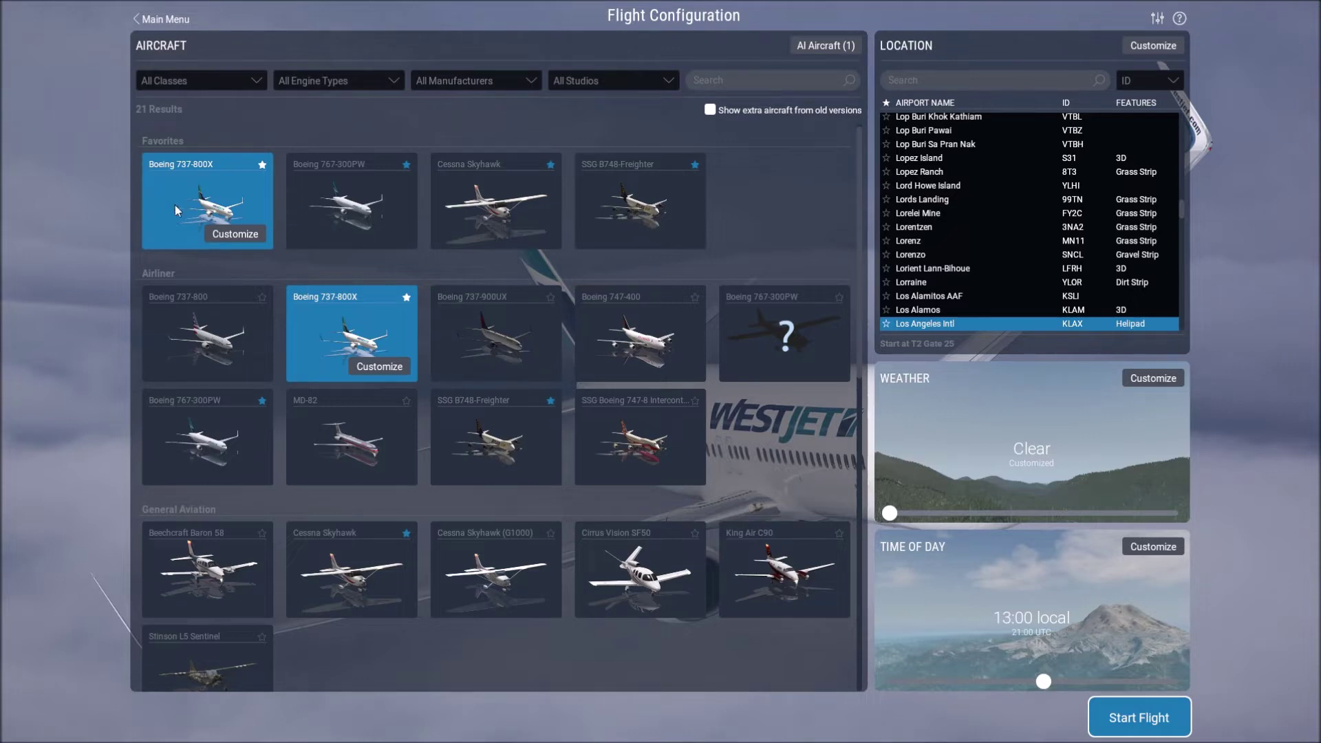
{"action": "left_click", "coordinate": [240, 234]}
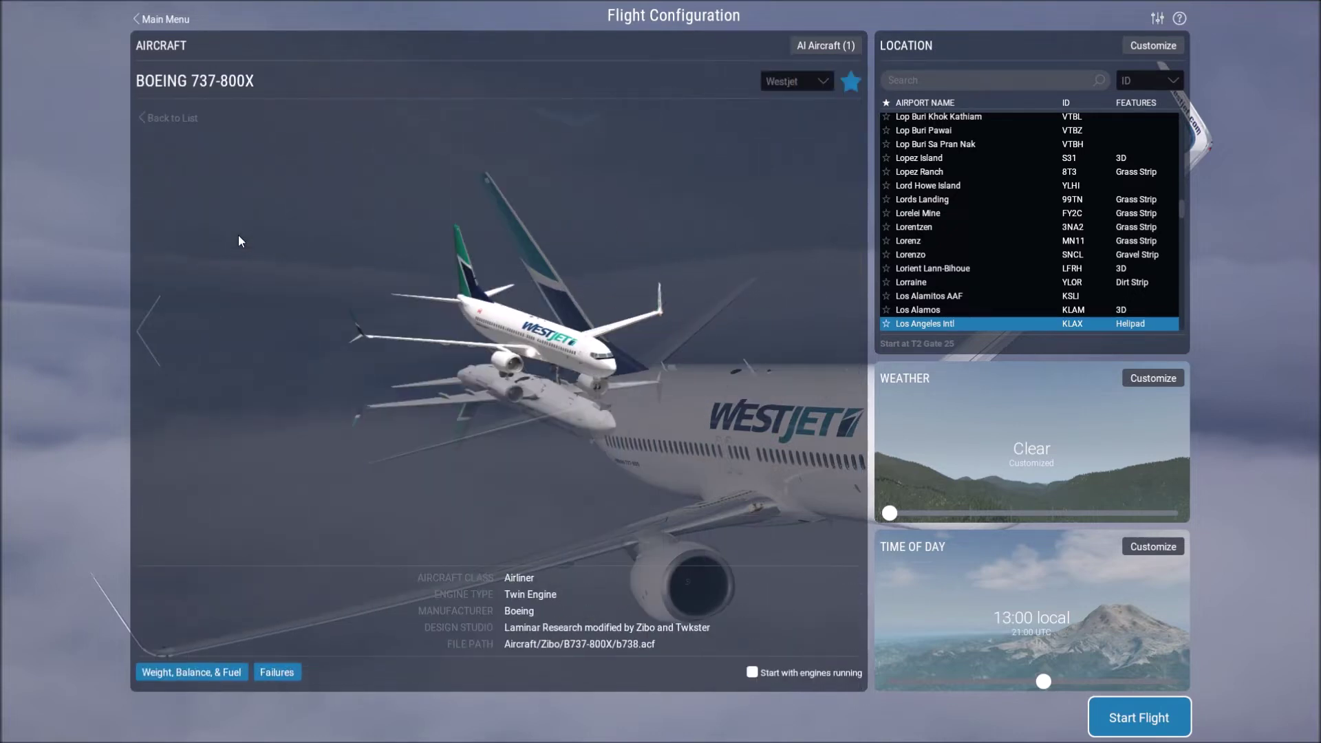
Keep the Westjet livery and cut total fuel to 6410.4 lbs, giving 117948 lbs total weight.
{"action": "left_click", "coordinate": [799, 91]}
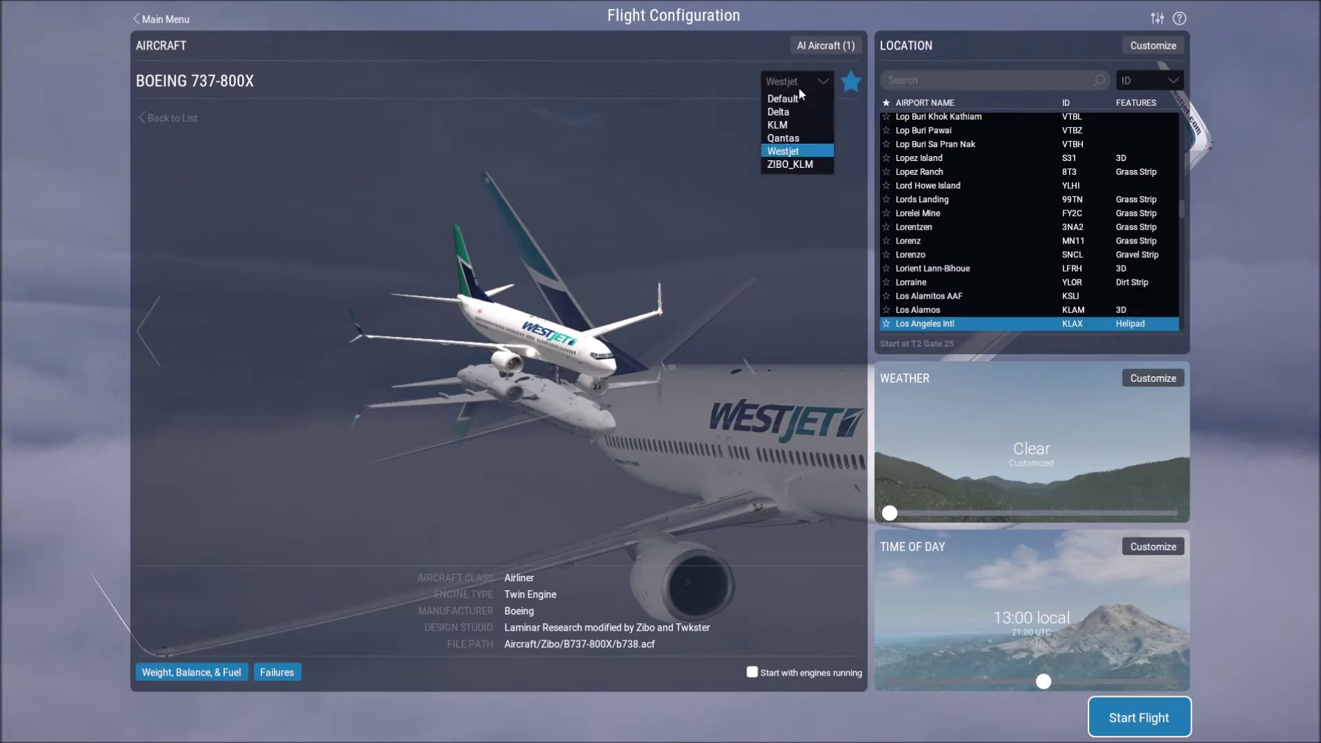
{"action": "left_click", "coordinate": [701, 134]}
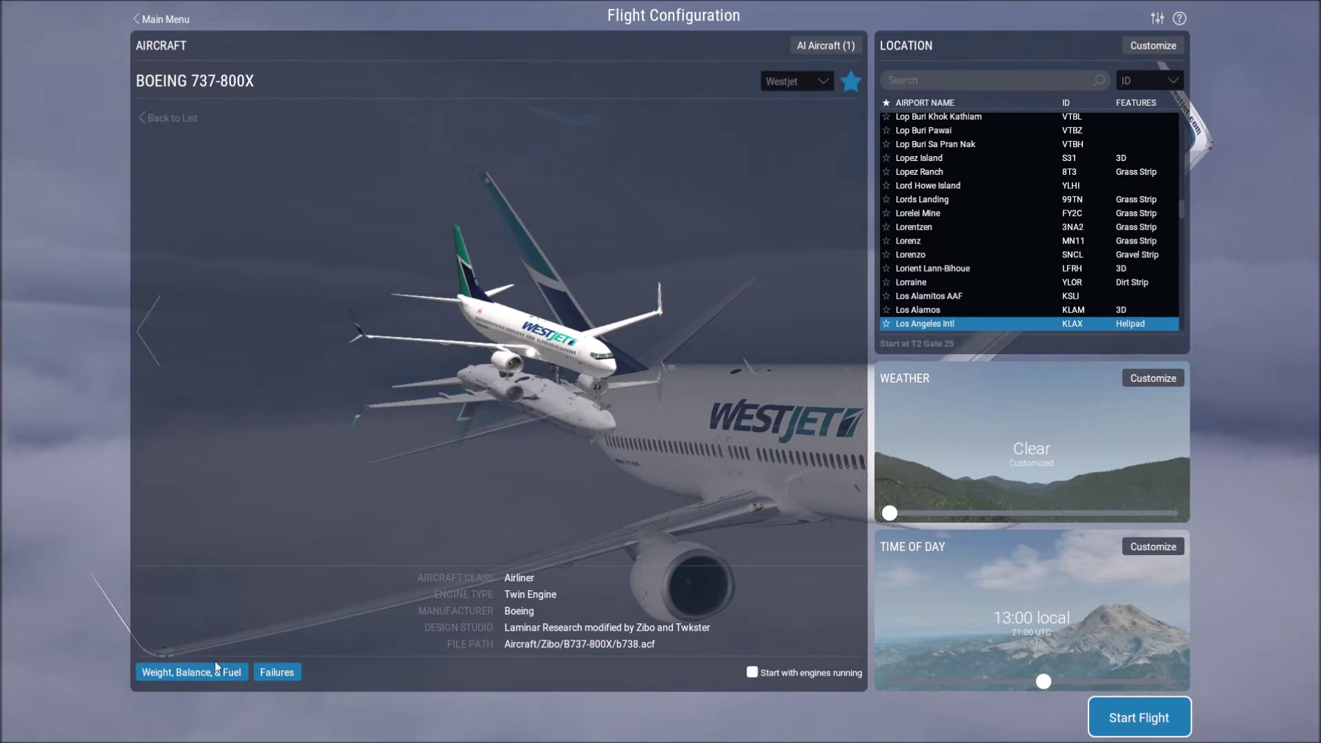
{"action": "left_click", "coordinate": [190, 674]}
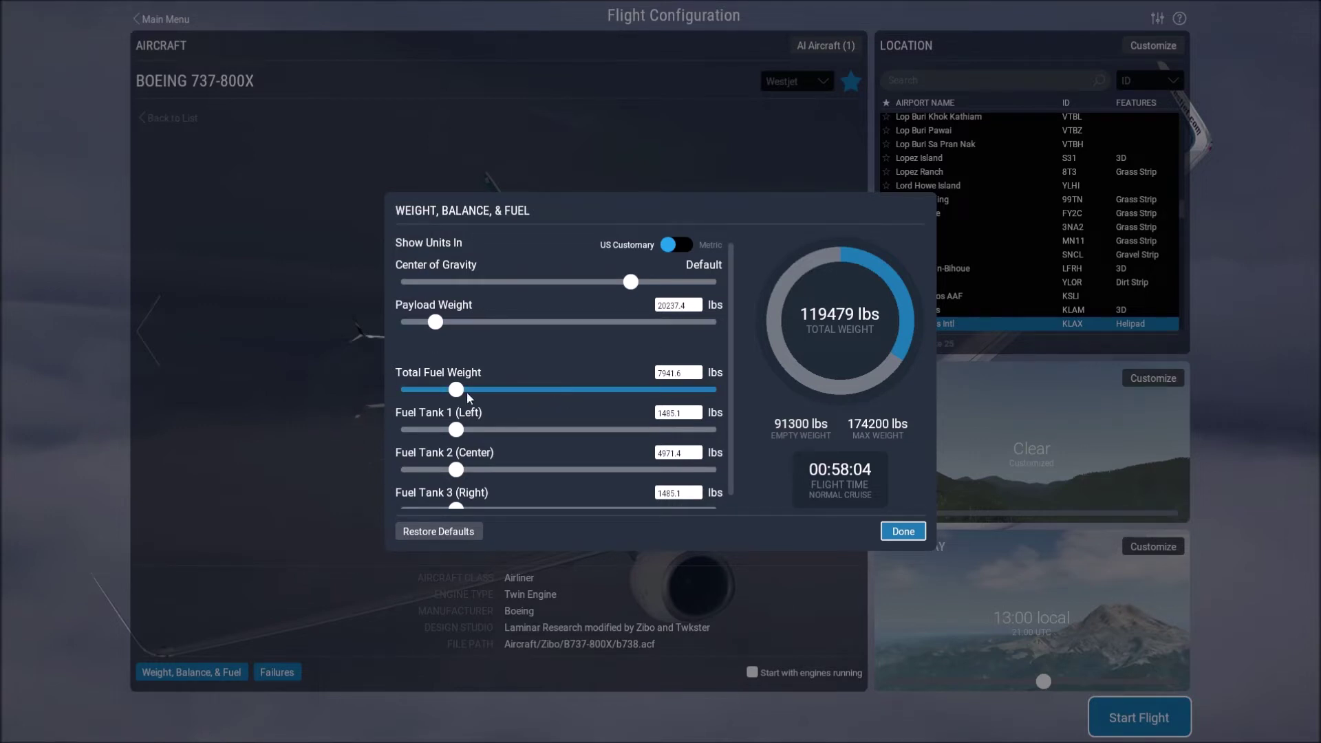
{"action": "left_click_drag", "start_coordinate": [449, 392], "coordinate": [446, 426]}
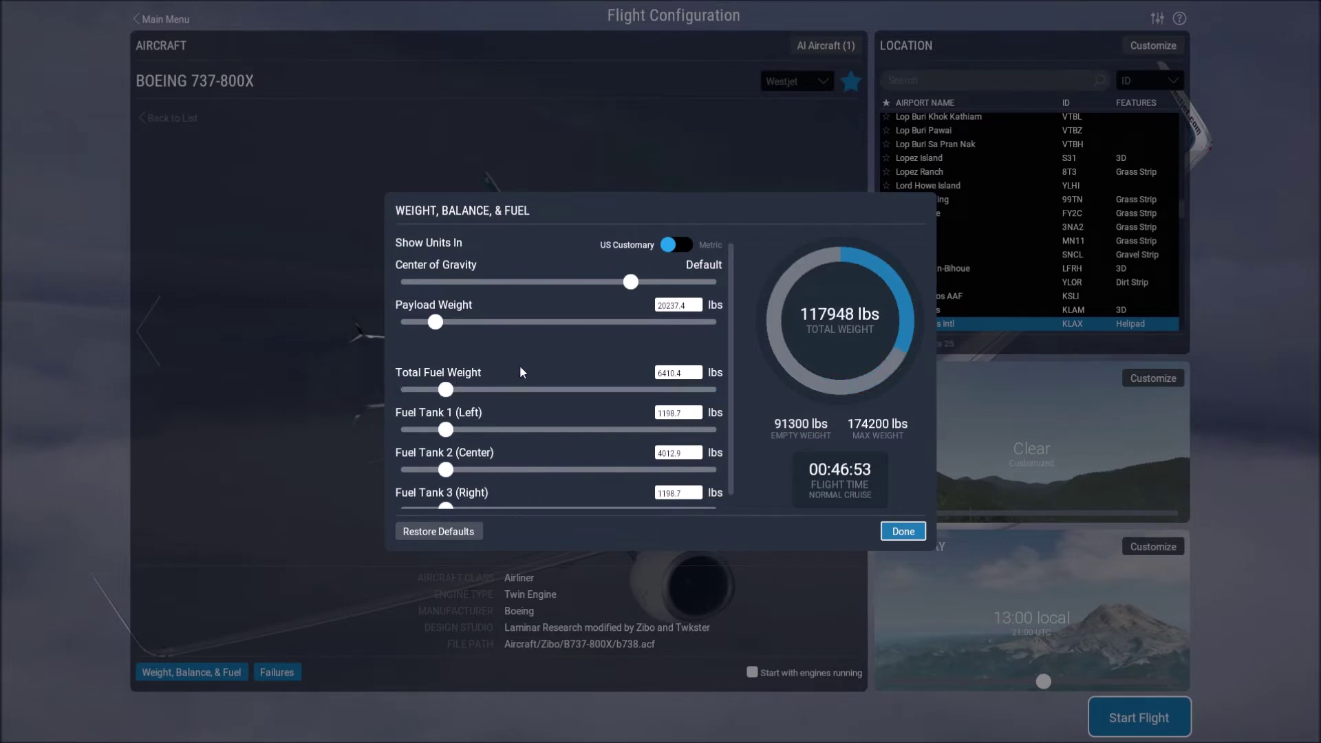
{"action": "left_click", "coordinate": [903, 531]}
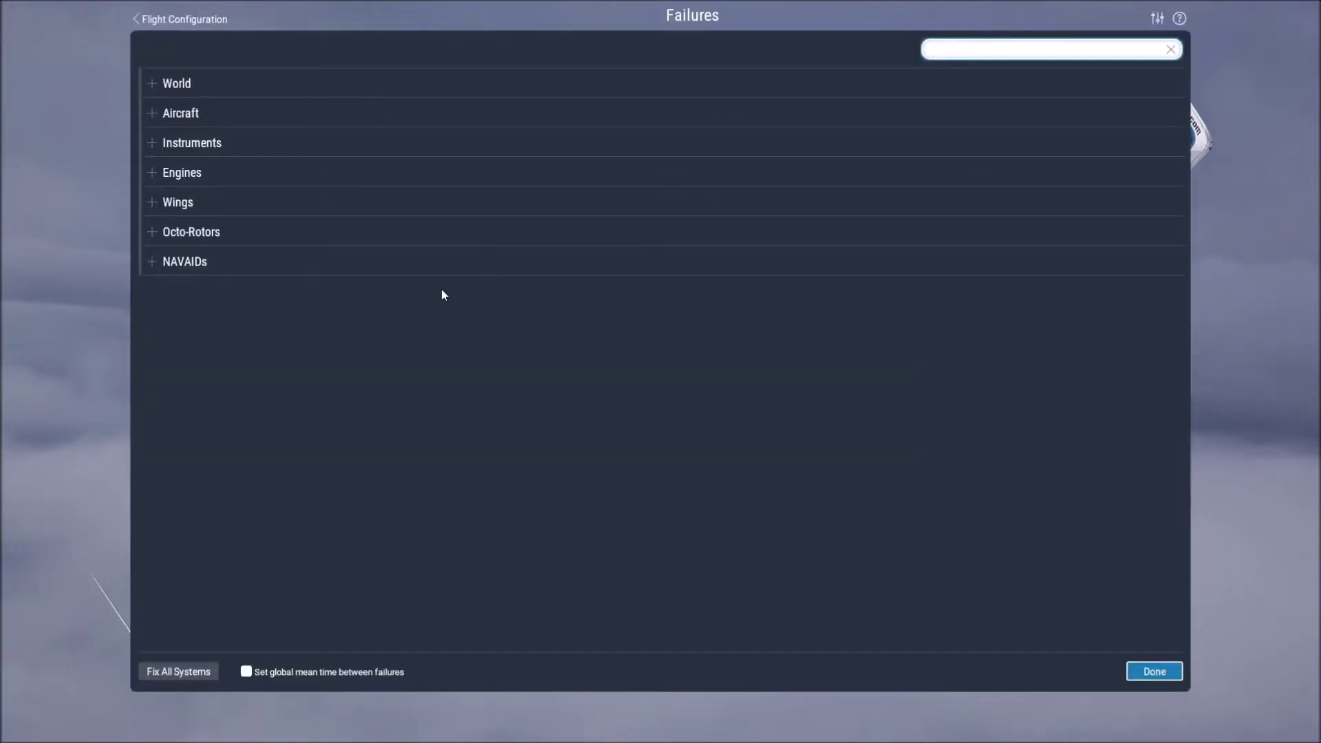
Expand the Engines > Start failures and leave Starter 1 set to Always working.
{"action": "left_click", "coordinate": [153, 174]}
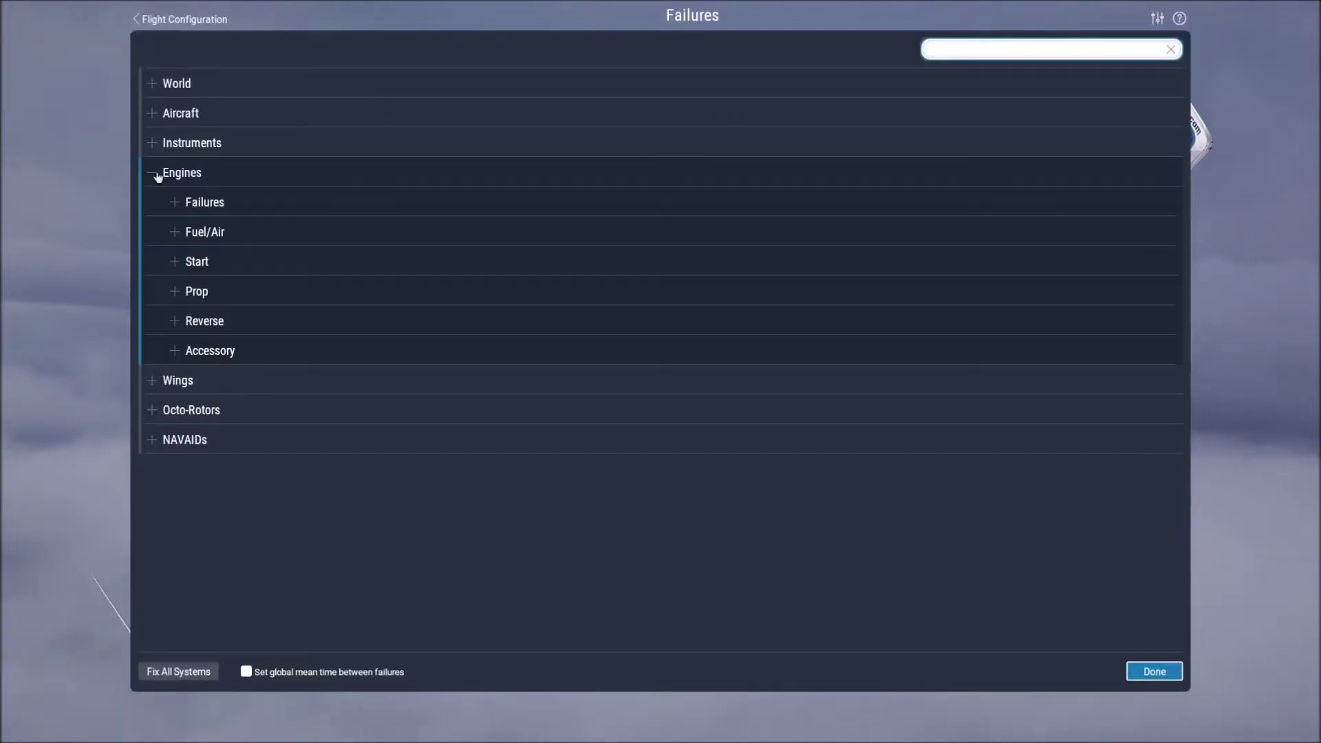
{"action": "left_click", "coordinate": [173, 267]}
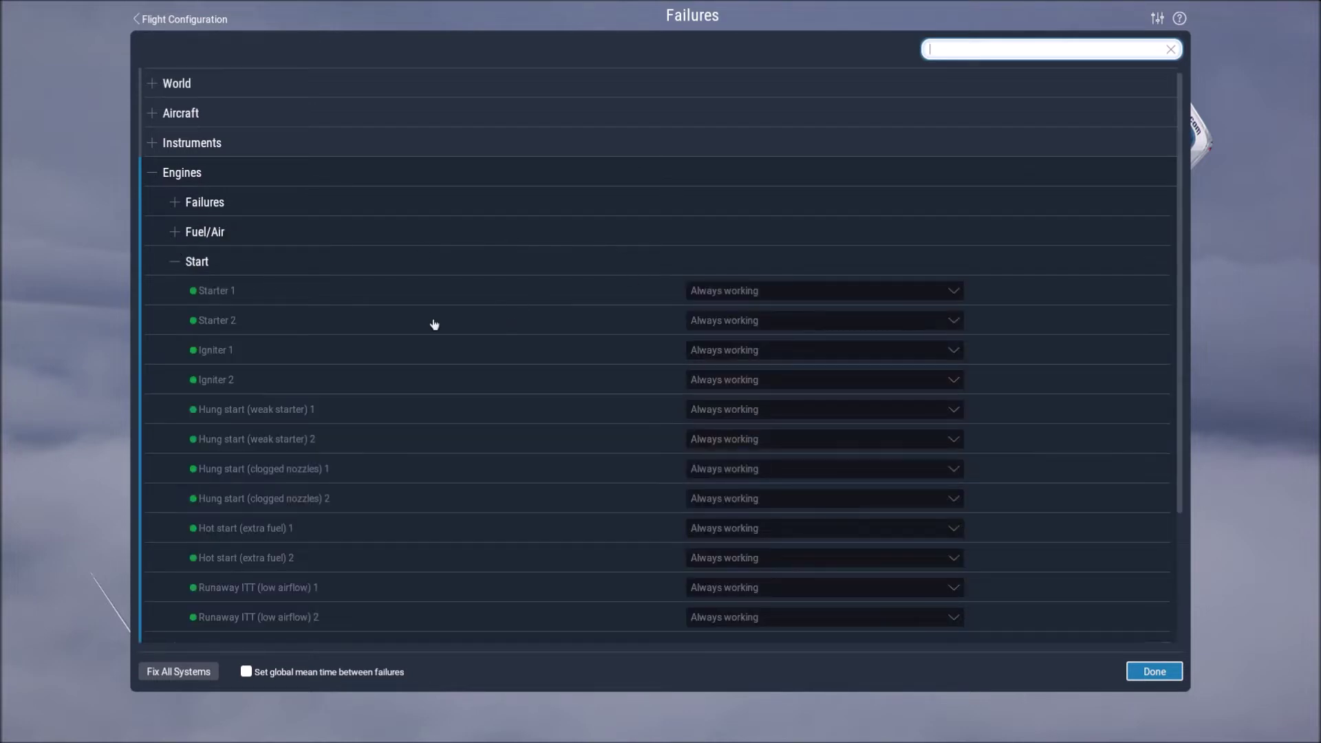
{"action": "left_click", "coordinate": [770, 292]}
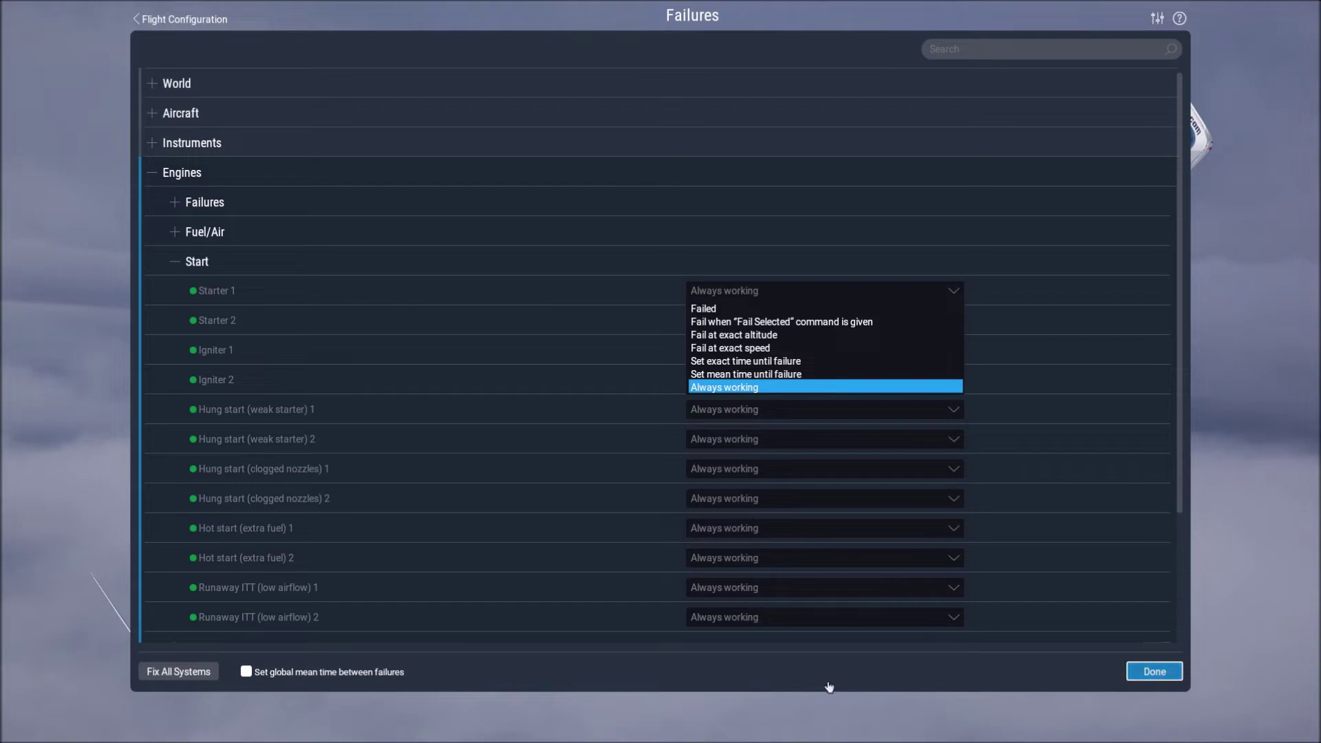
{"action": "left_click", "coordinate": [1145, 673]}
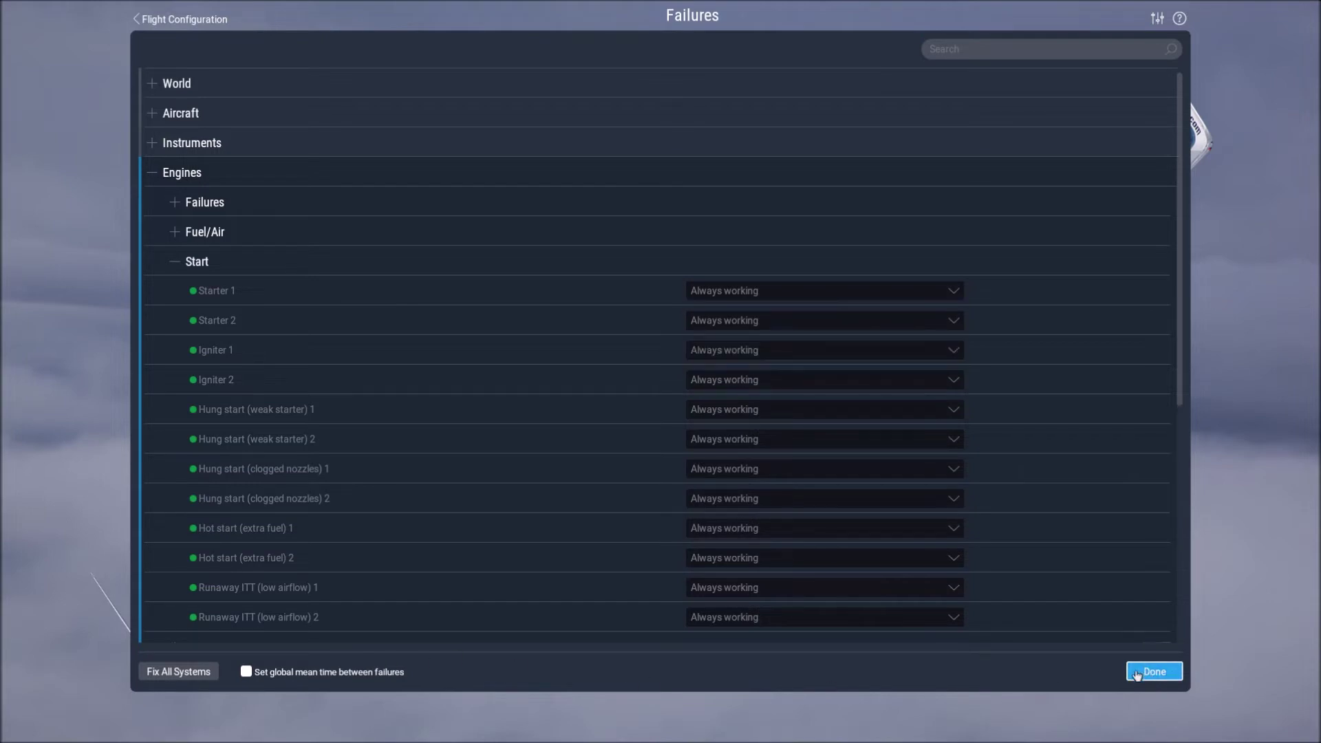
{"action": "left_click", "coordinate": [1153, 671]}
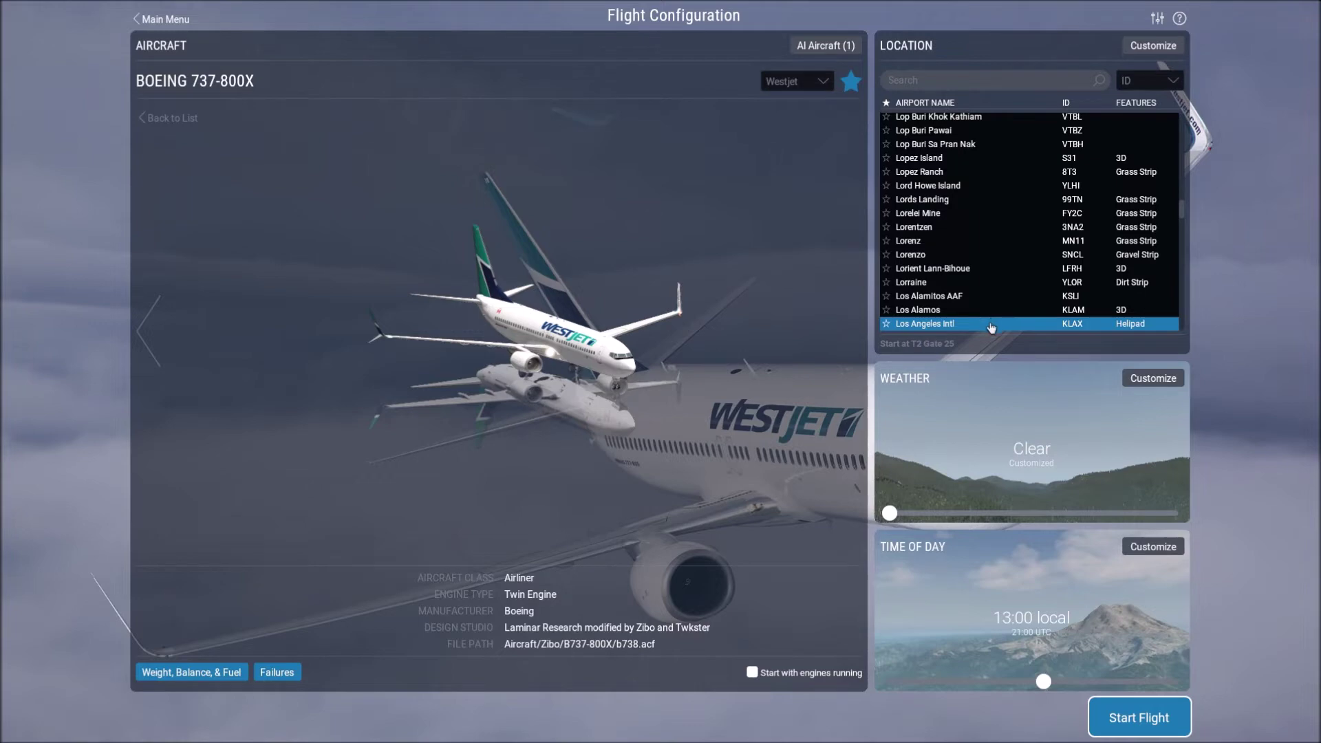
On the KLAX map, try T7 Gate 77 and T1 Gate 10, then pick Runway 07R.
{"action": "left_click", "coordinate": [1171, 46]}
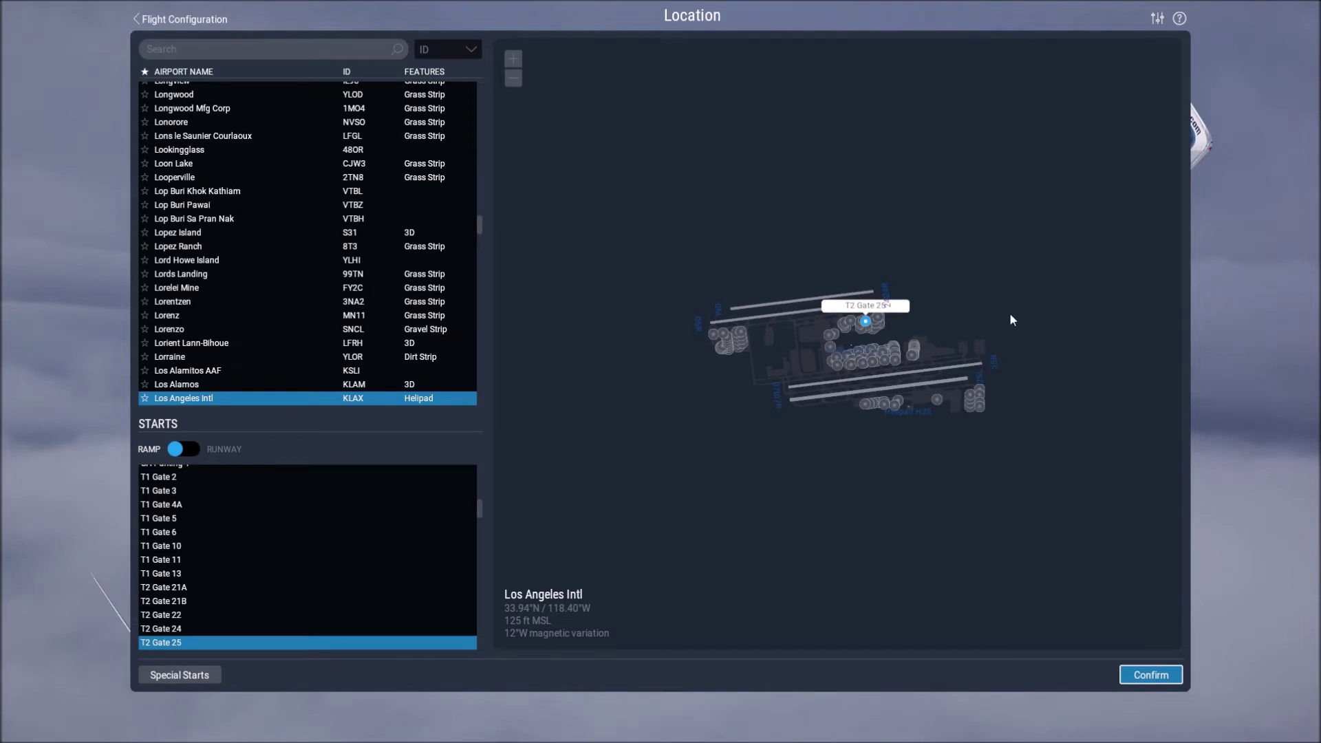
{"action": "scroll", "coordinate": [1009, 312], "scroll_direction": "up", "scroll_amount": 4}
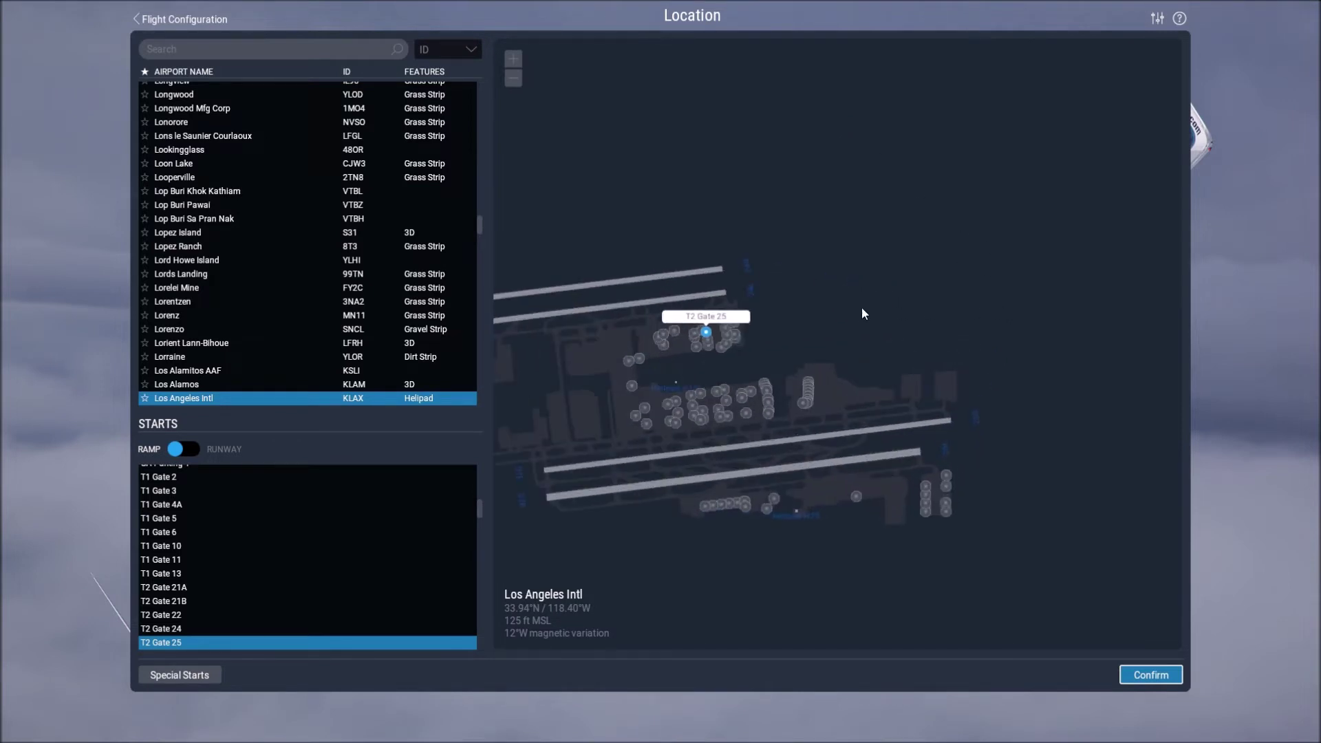
{"action": "left_click_drag", "start_coordinate": [863, 313], "coordinate": [1005, 259]}
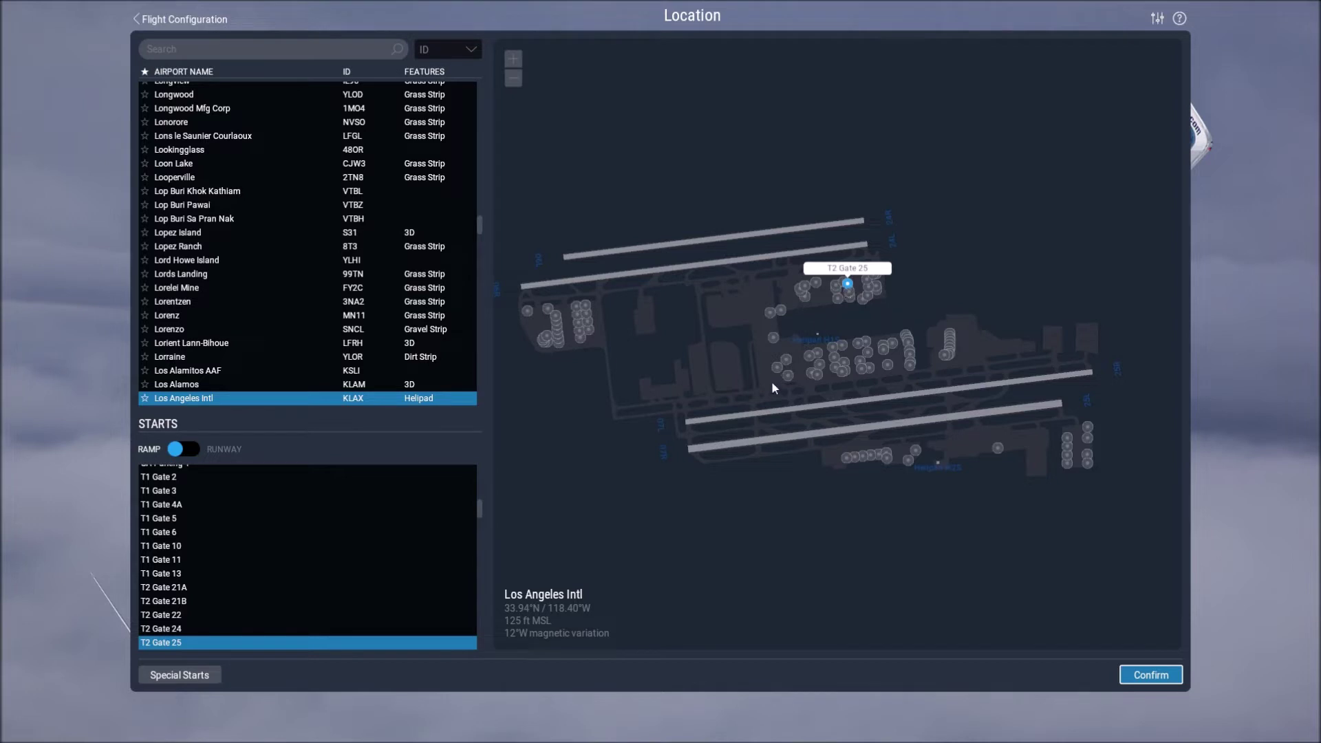
{"action": "left_click", "coordinate": [885, 364]}
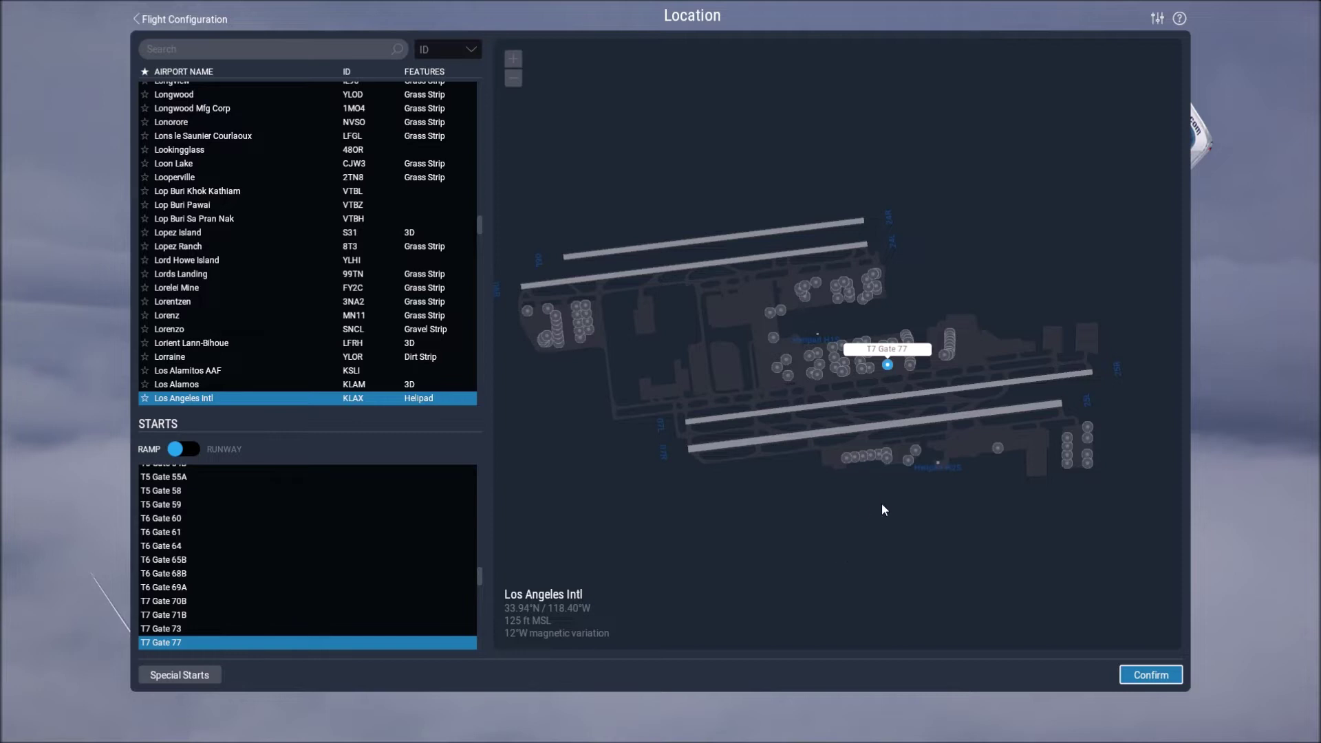
{"action": "left_click", "coordinate": [864, 279]}
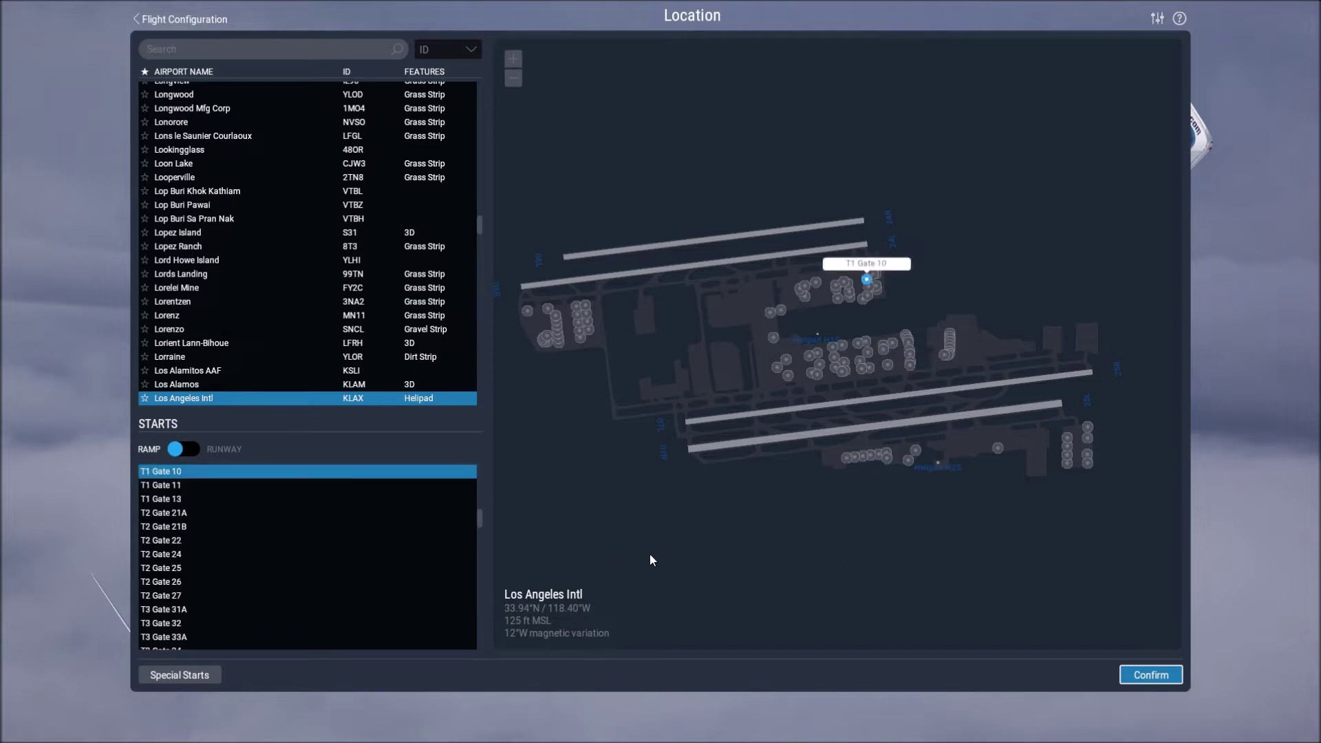
{"action": "left_click", "coordinate": [689, 447]}
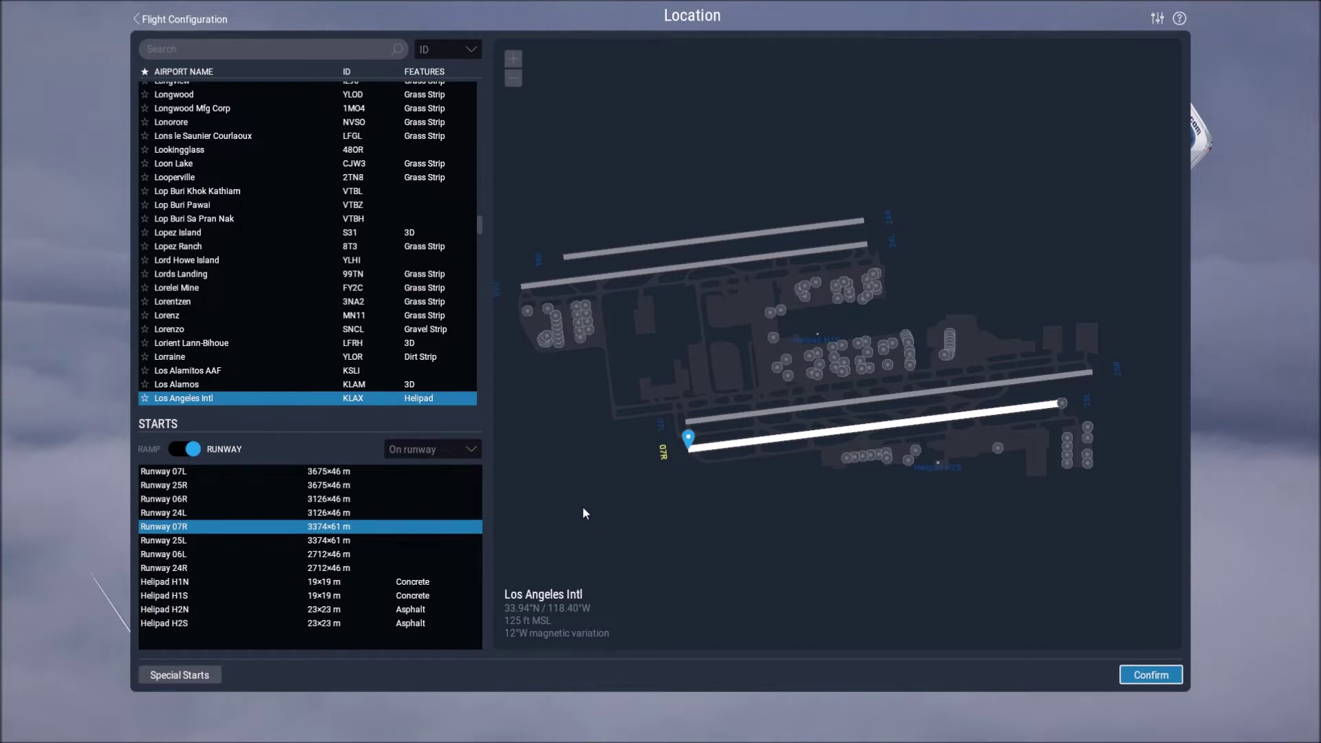
Switch the KLAX start from Runway 07R back to ramp at T2 Gate 25 and confirm.
{"action": "left_click", "coordinate": [474, 453]}
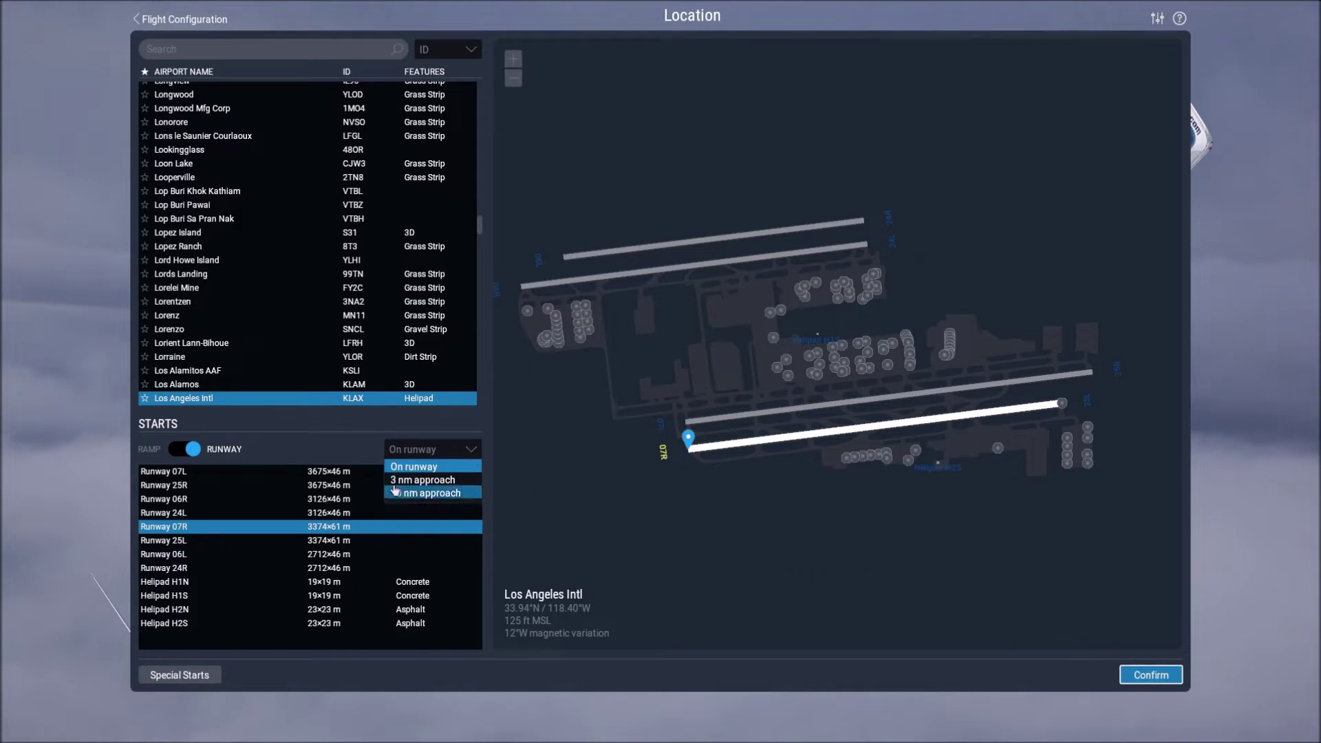
{"action": "left_click", "coordinate": [176, 458]}
{"action": "left_click", "coordinate": [176, 454]}
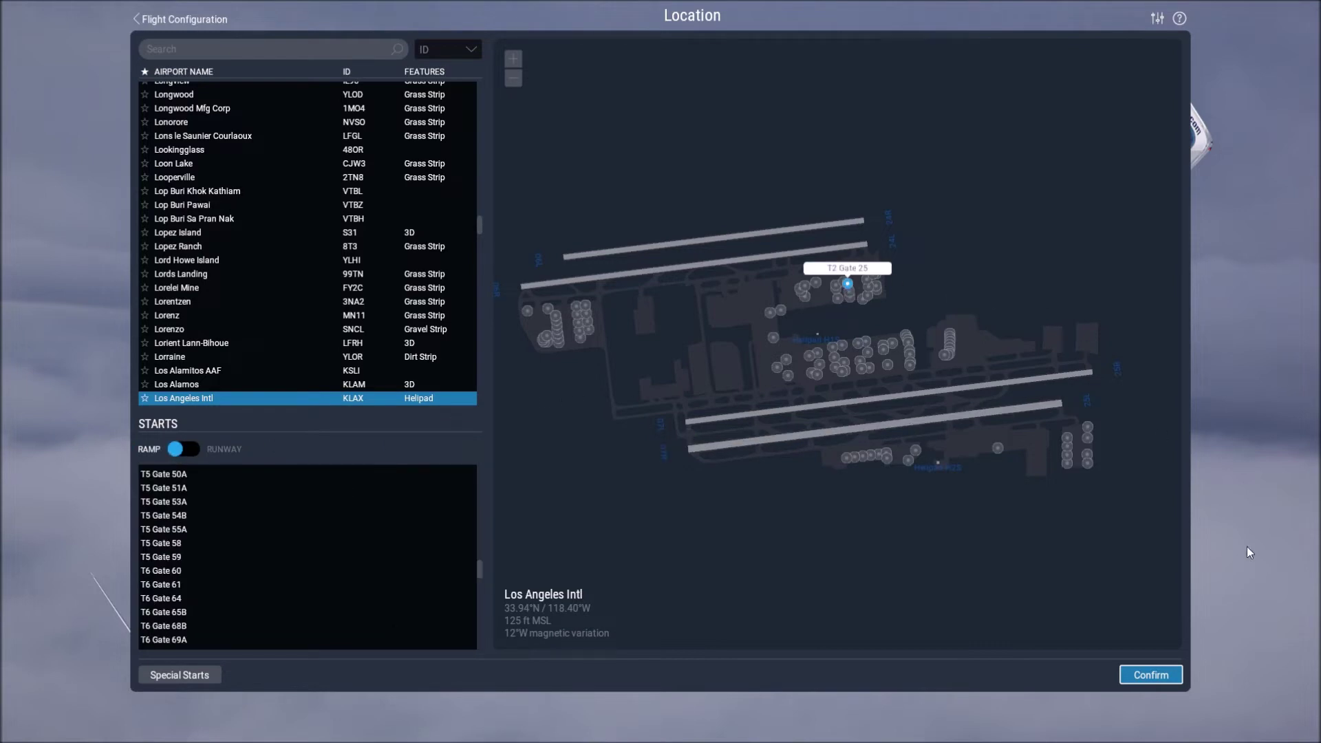
{"action": "left_click", "coordinate": [1148, 677]}
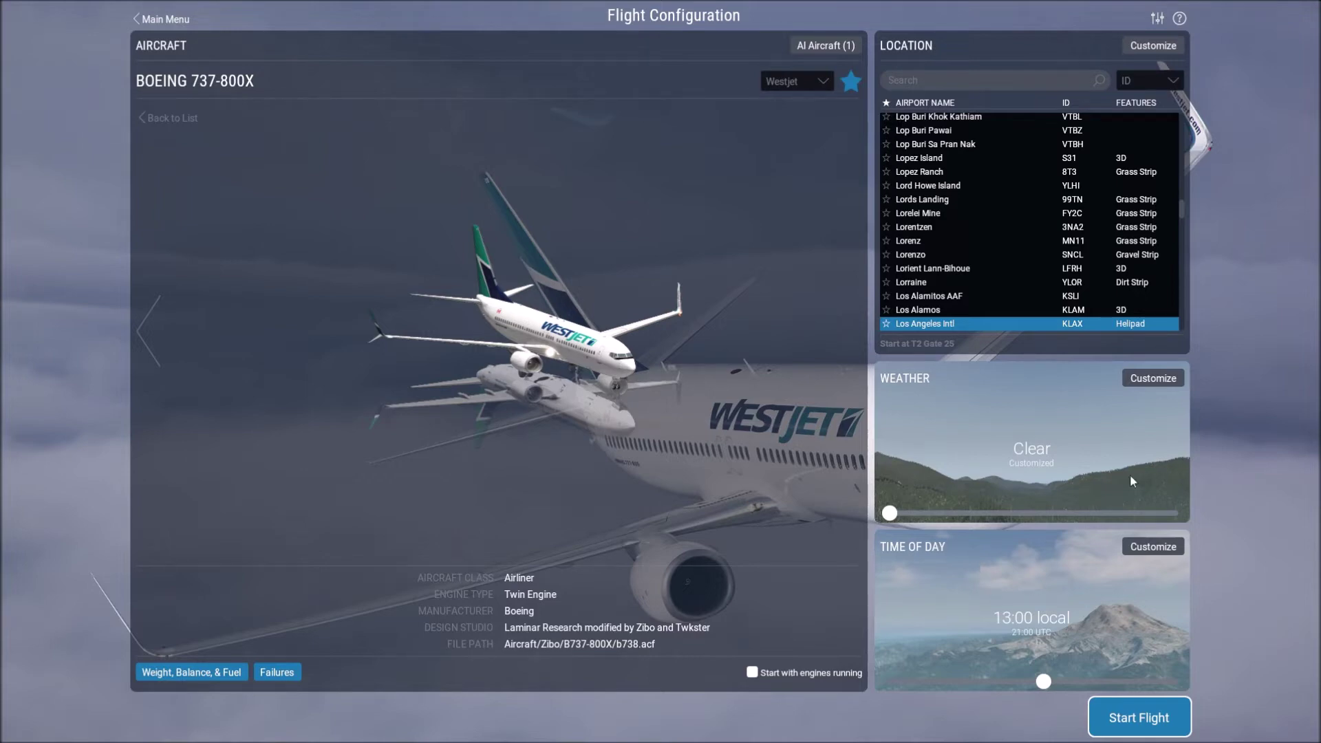
Open Weather Settings and keep the weather mode at Manually configured.
{"action": "left_click", "coordinate": [1168, 378]}
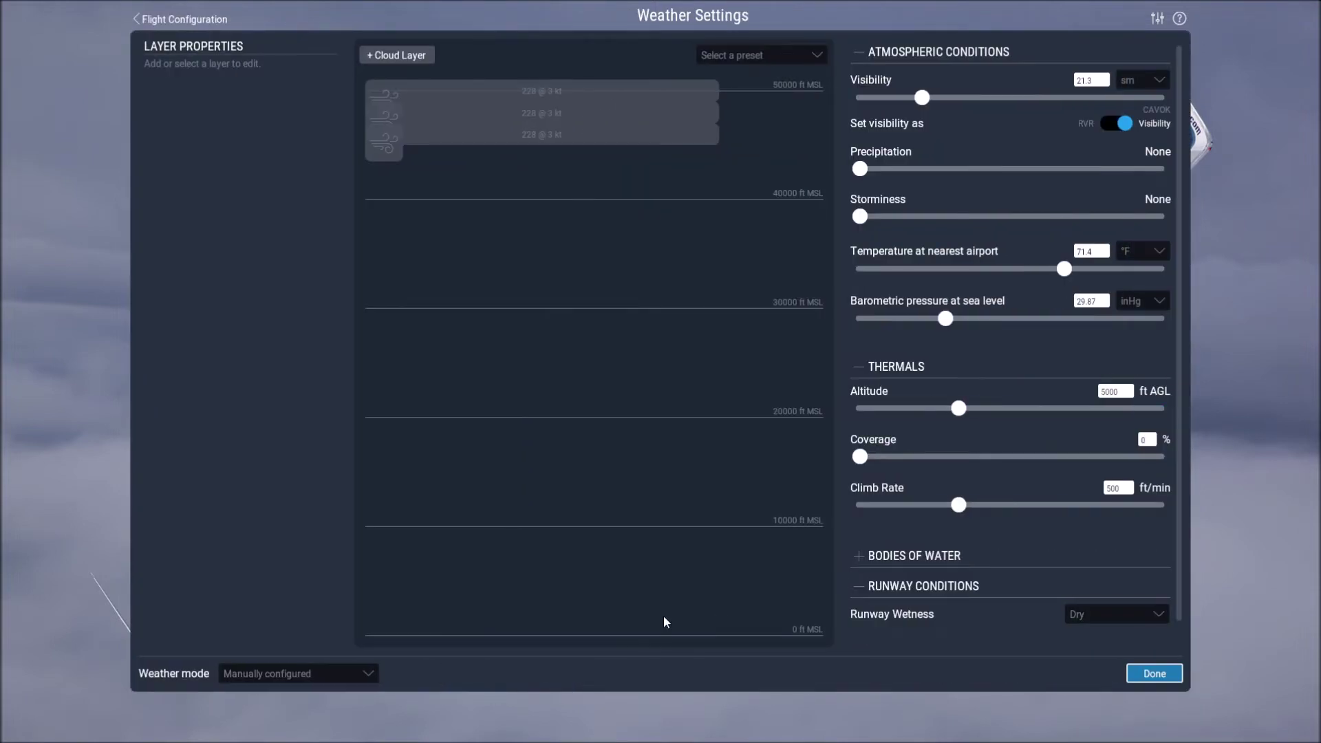
{"action": "left_click", "coordinate": [358, 675]}
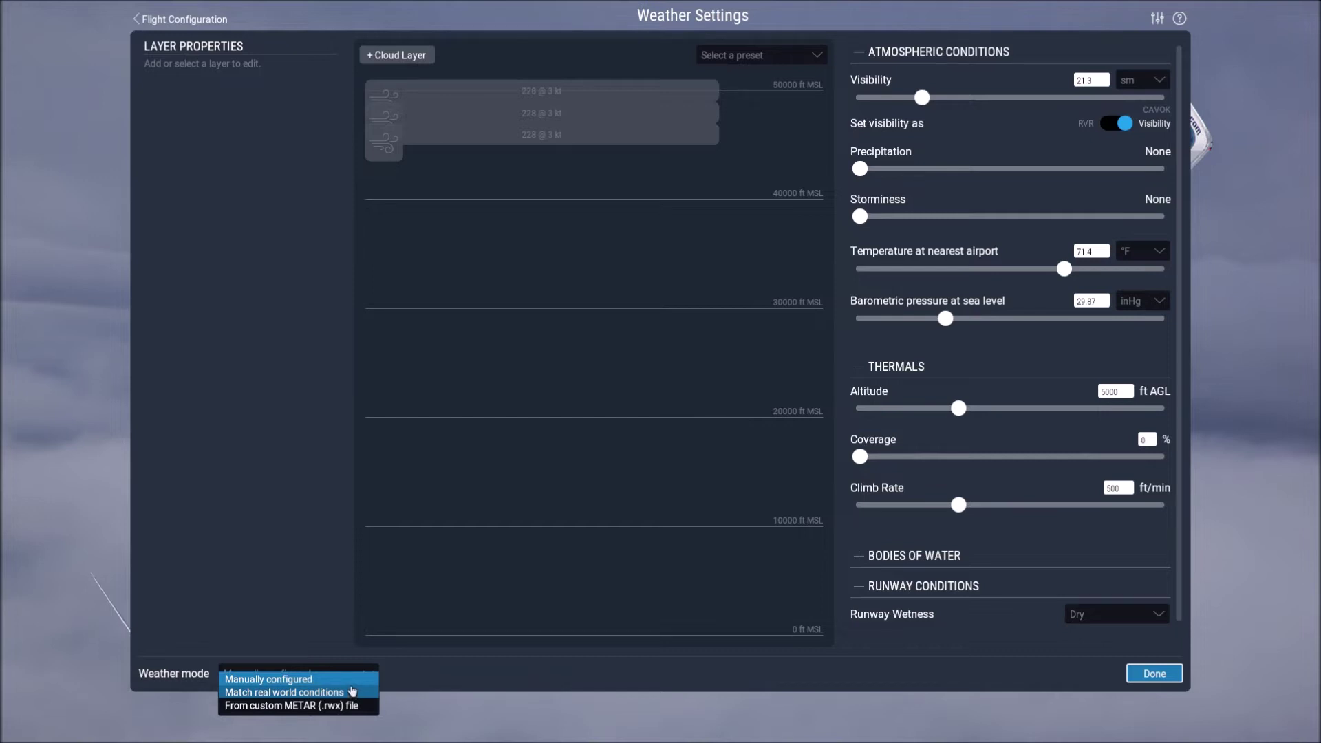
{"action": "left_click", "coordinate": [501, 670]}
Keep the time at August 10, 13:00 local without real-world tracking, and start the flight.
{"action": "key", "text": "Escape"}
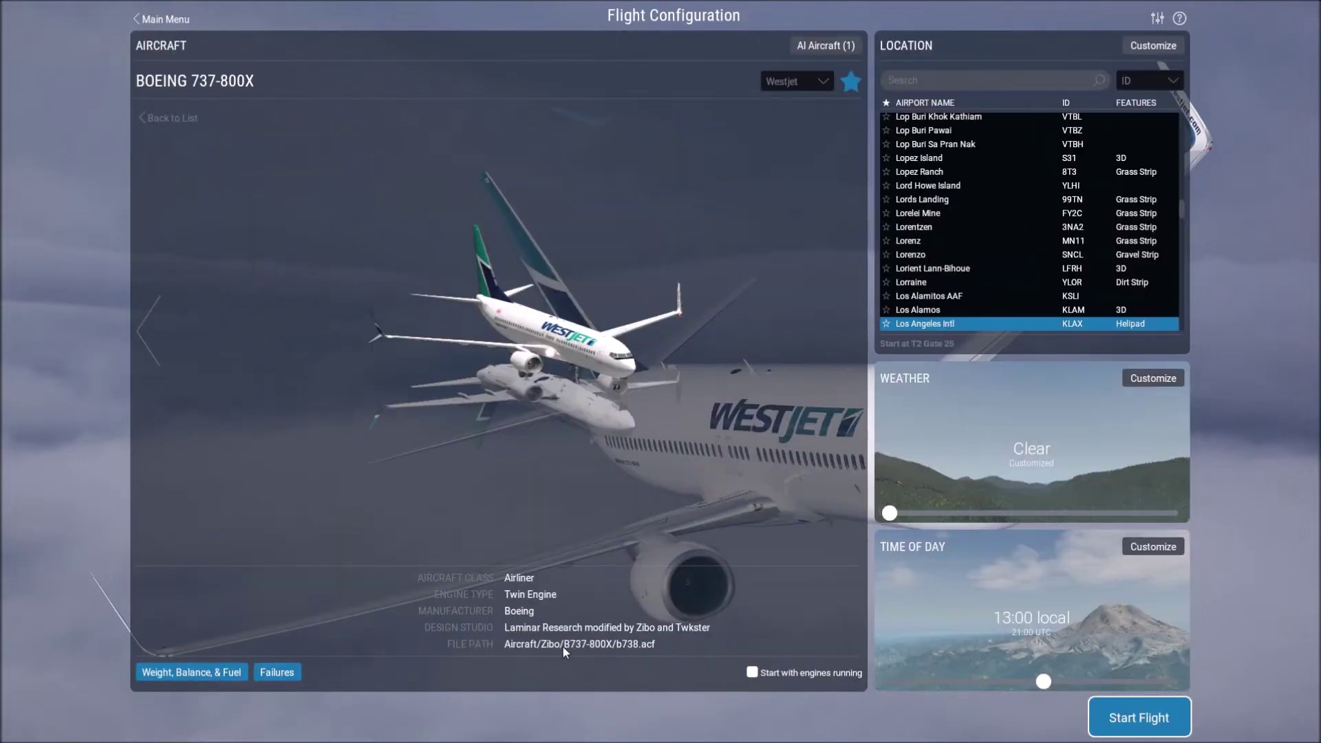
{"action": "left_click", "coordinate": [1154, 547]}
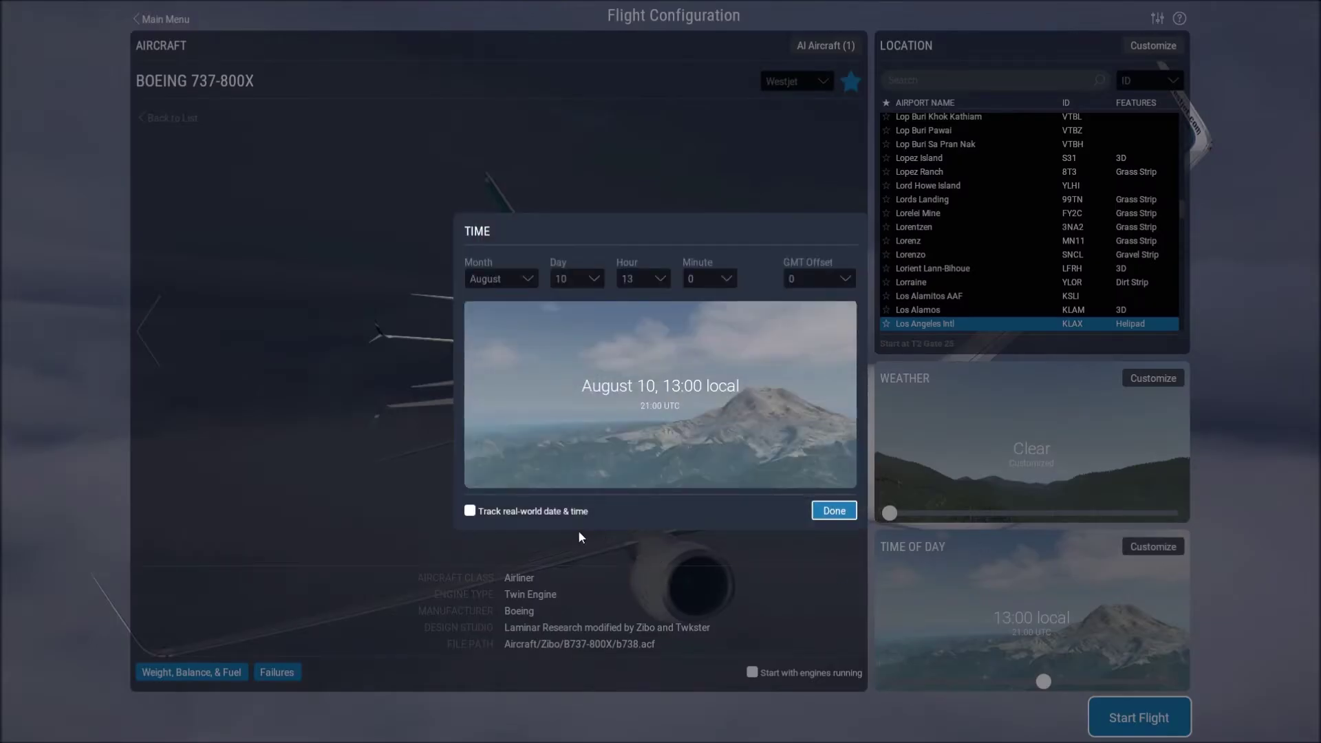
{"action": "left_click", "coordinate": [515, 513]}
{"action": "left_click", "coordinate": [509, 513]}
{"action": "left_click", "coordinate": [834, 510]}
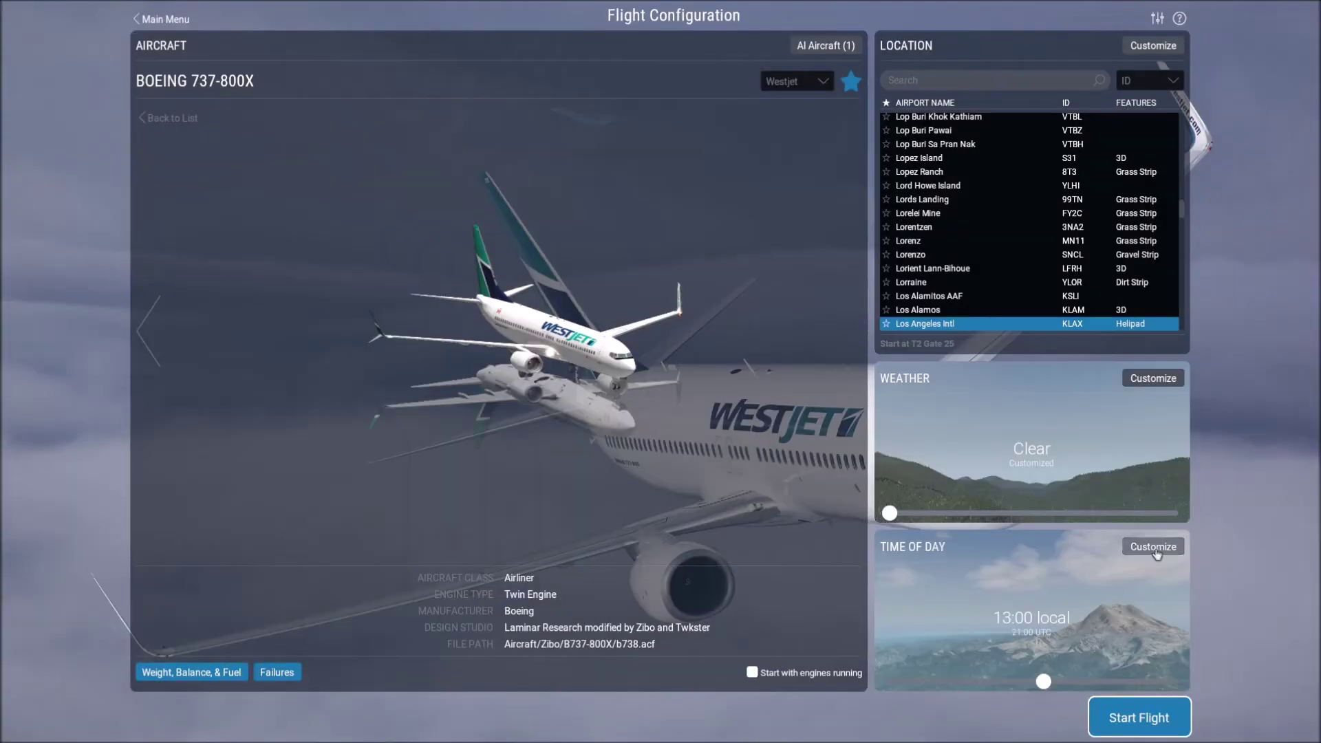
{"action": "left_click", "coordinate": [1183, 716]}
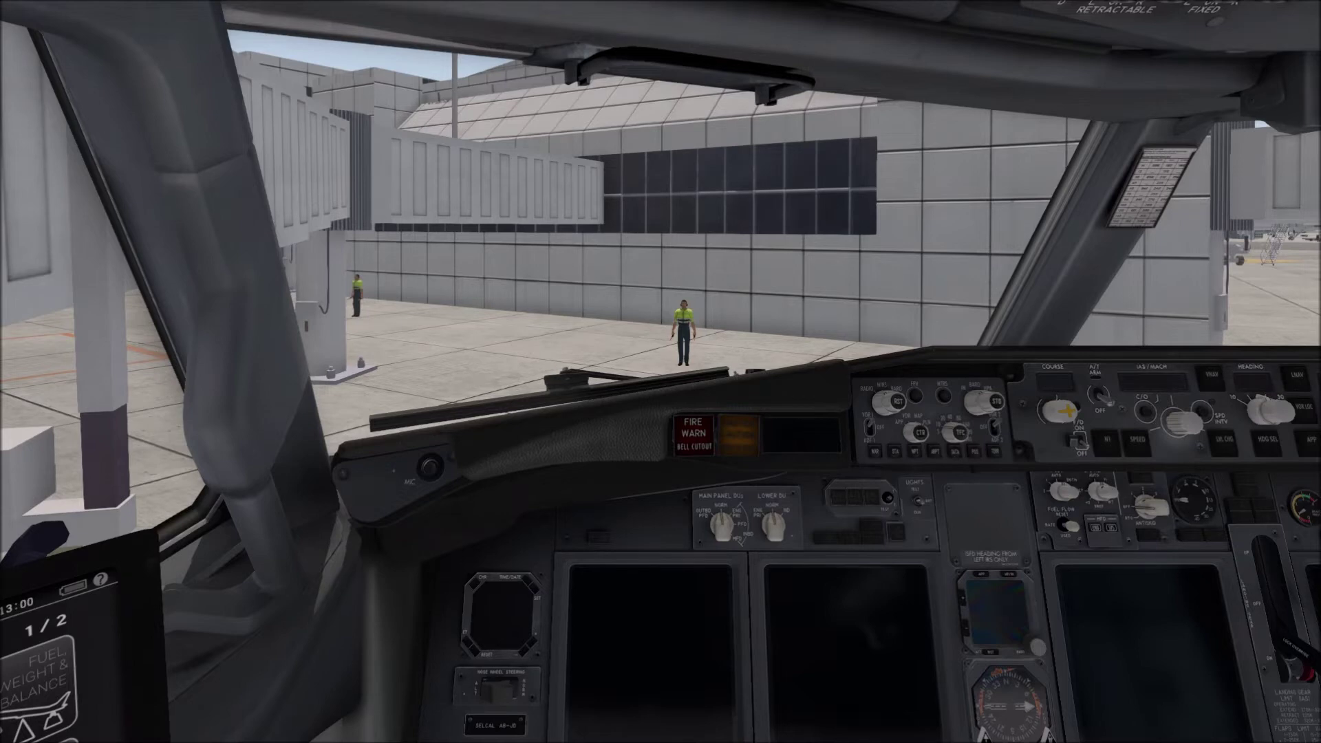
Cycle the saved glareshield and main-panel views, ending at the first officer's seat.
{"action": "key", "text": "KP_8"}
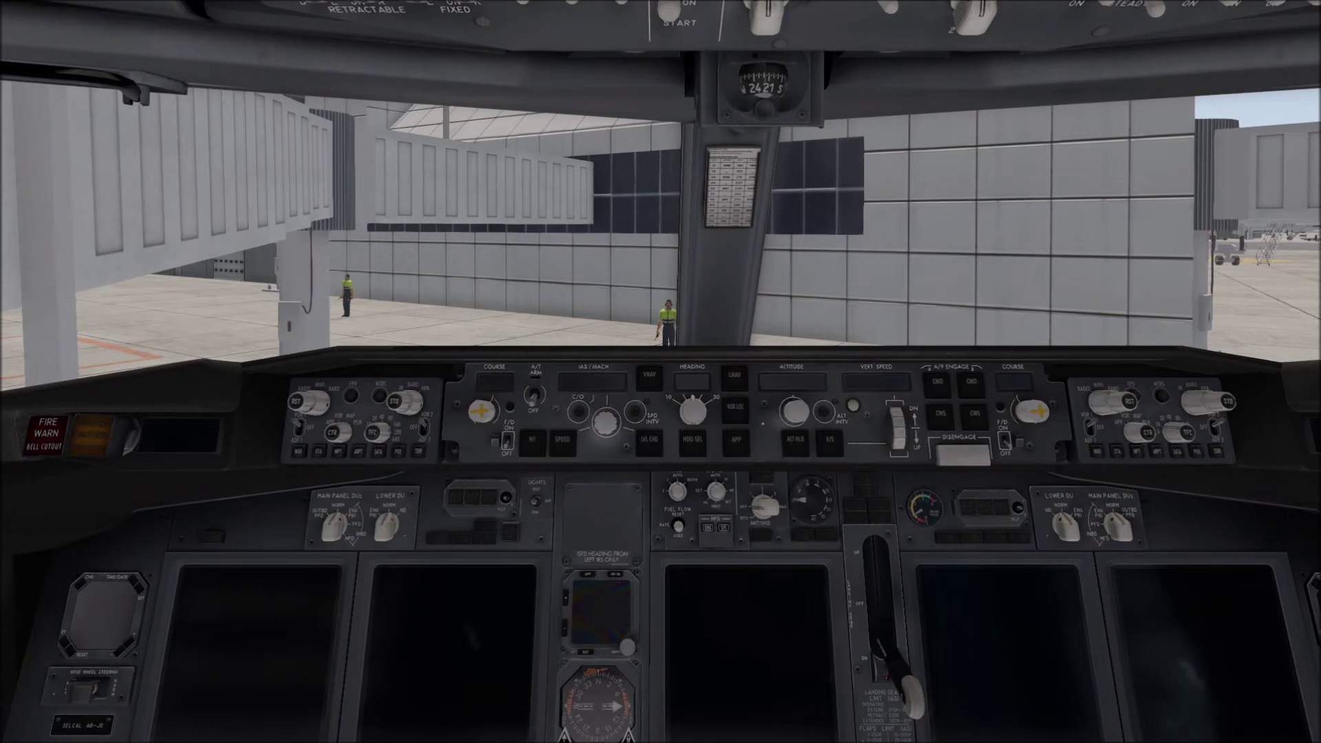
{"action": "key", "text": "KP_2"}
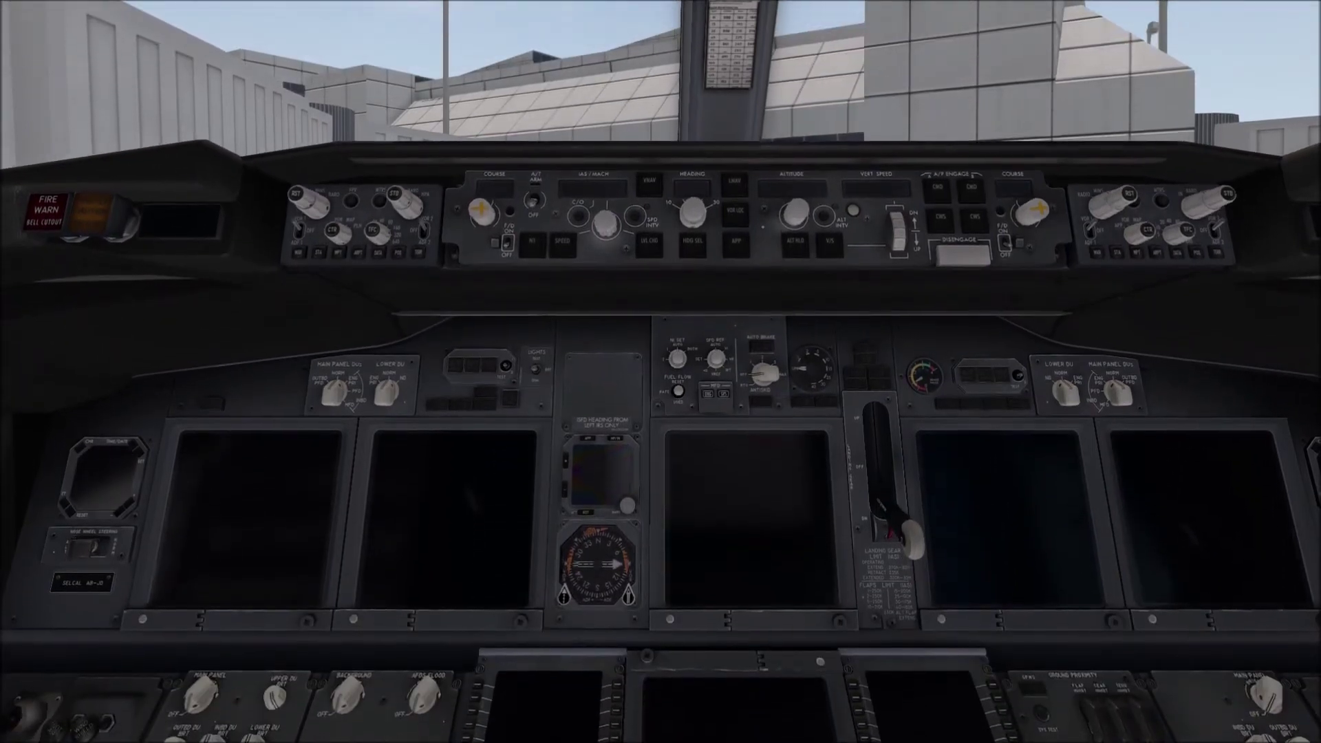
{"action": "key", "text": "KP_5"}
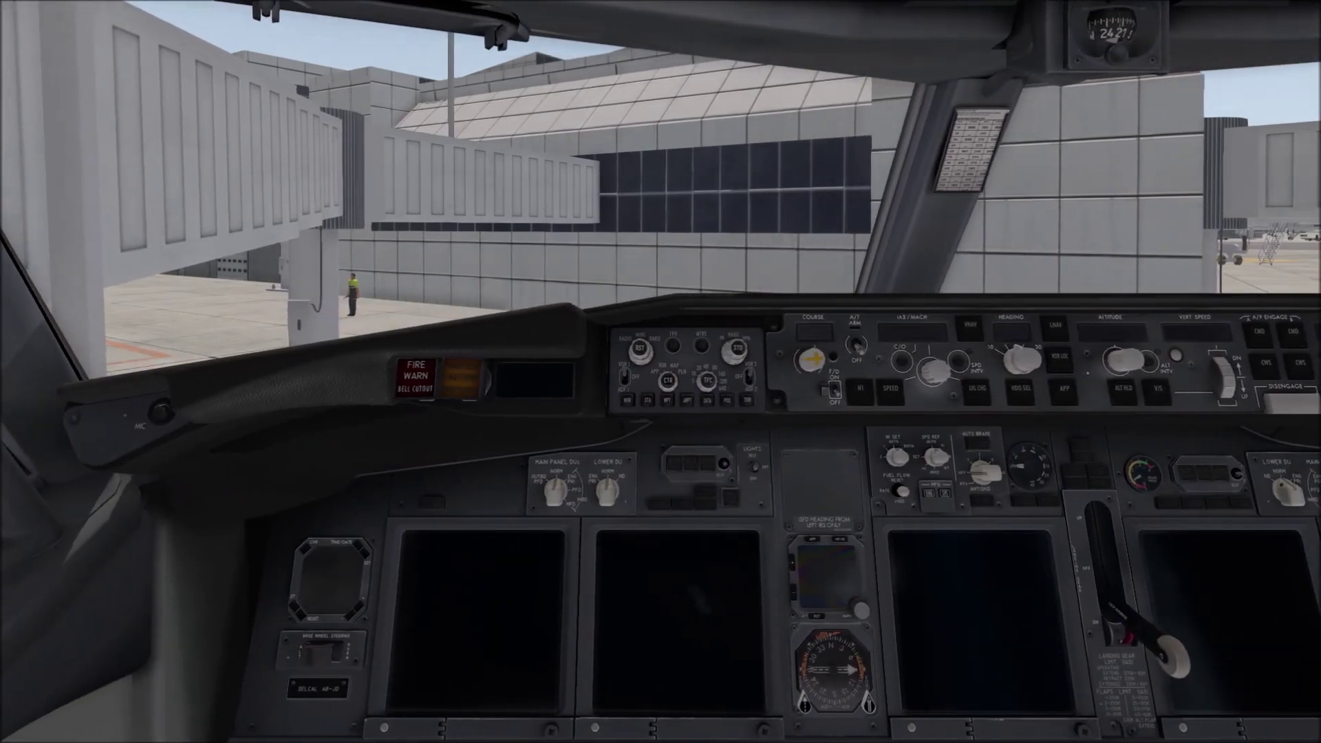
{"action": "key", "text": "KP_4"}
{"action": "key", "text": "KP_6"}
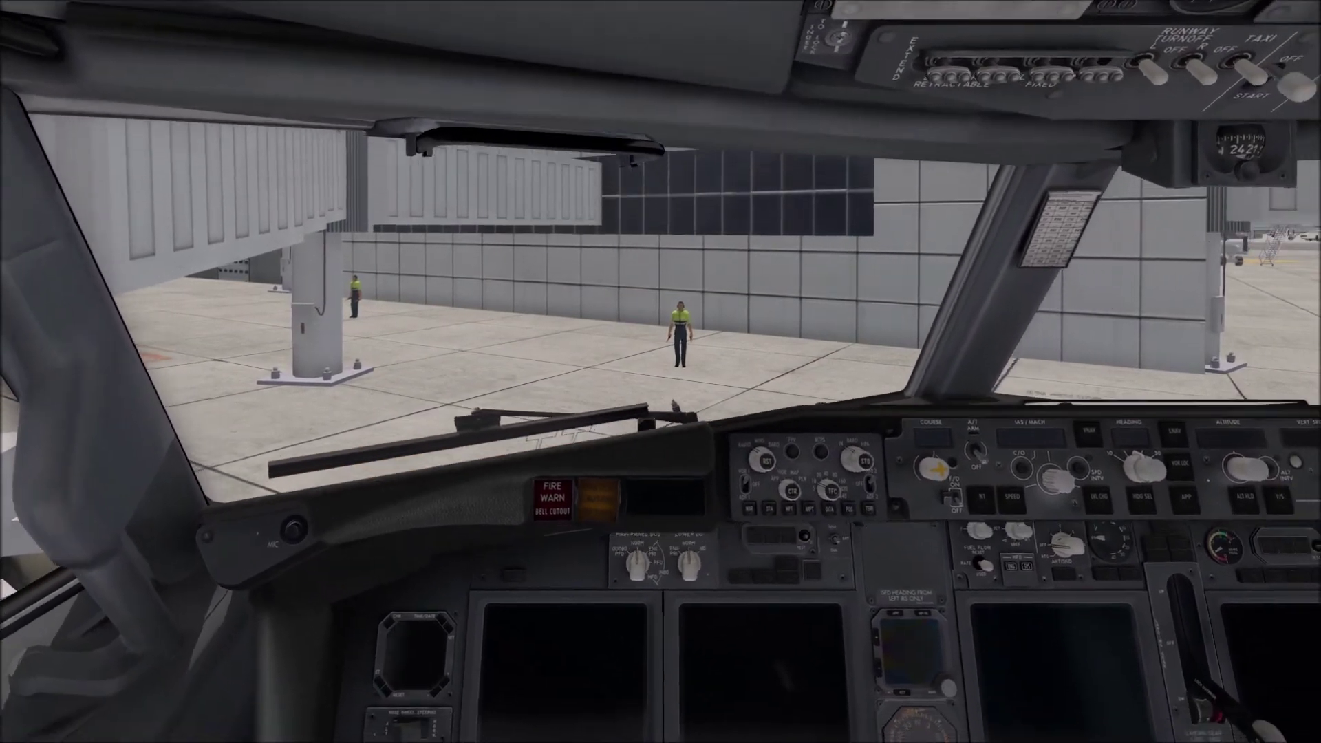
{"action": "key", "text": "KP_2"}
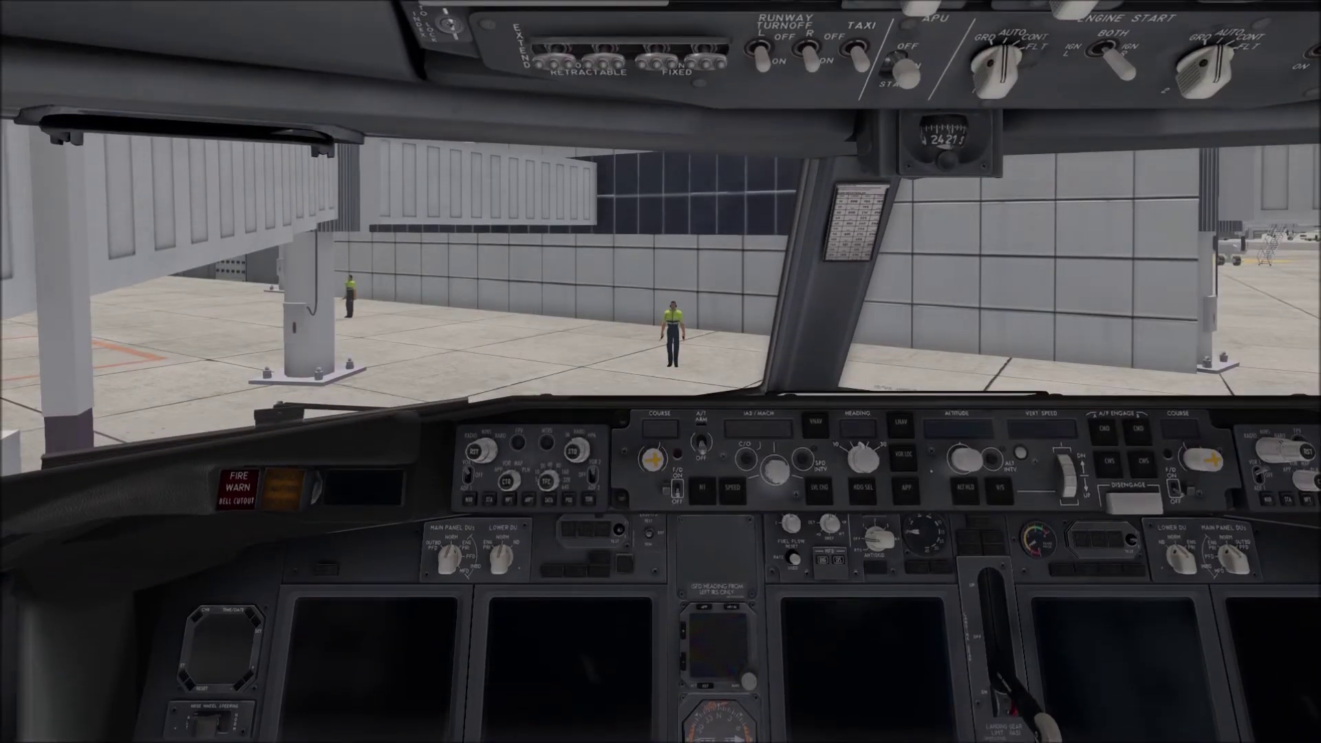
{"action": "key", "text": "a"}
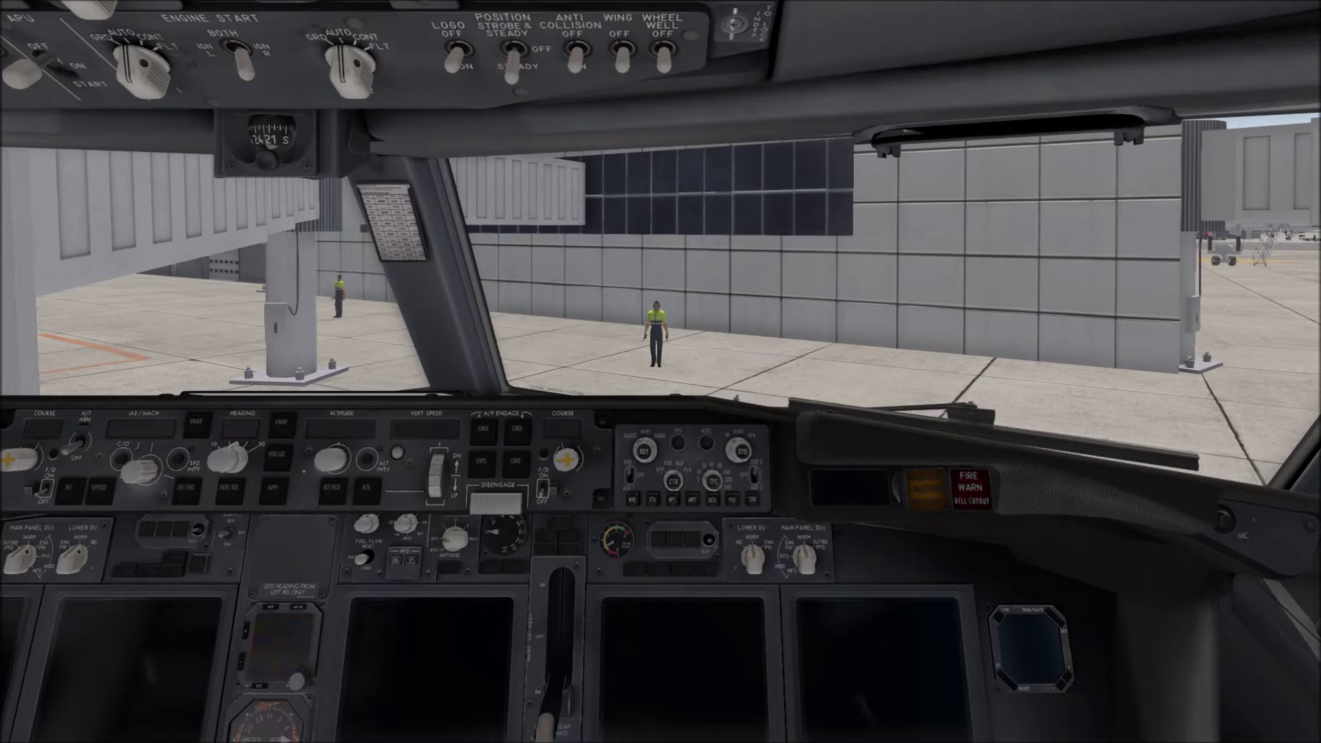
{"action": "key", "text": "comma"}
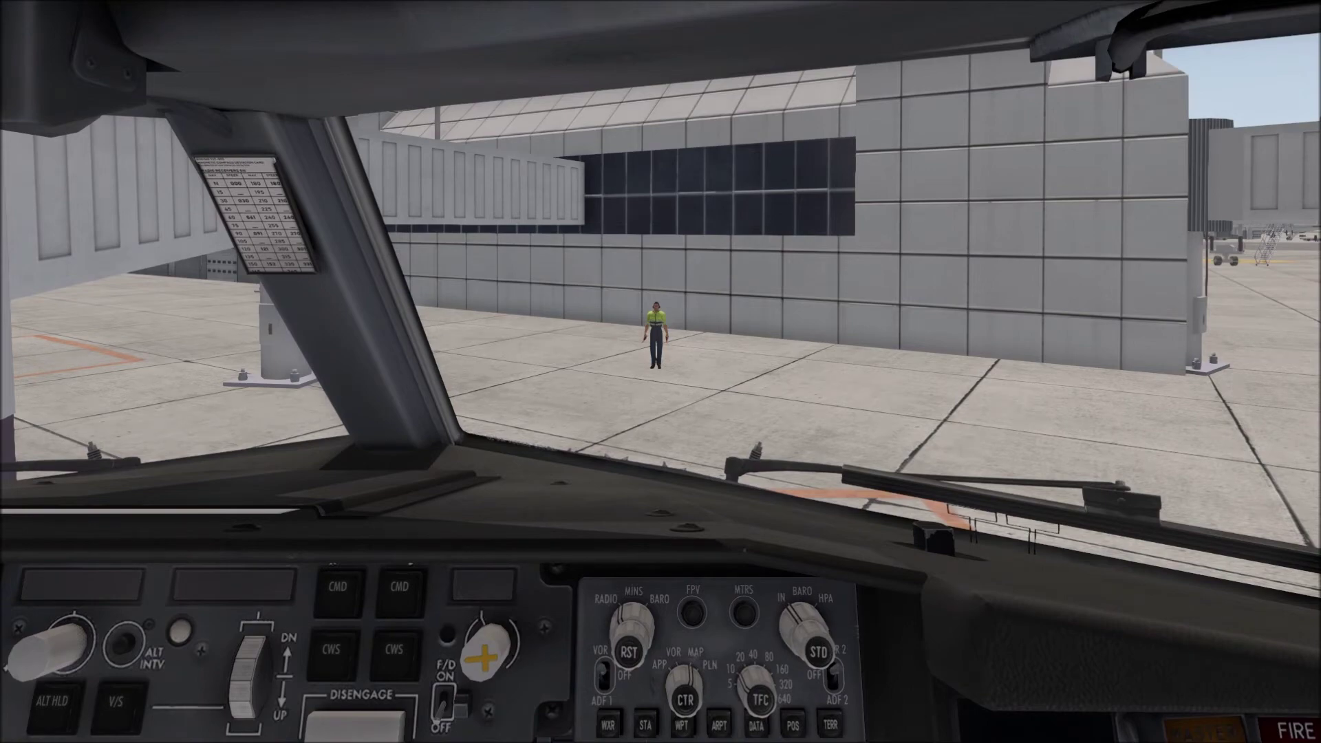
{"action": "key", "text": "shift+9"}
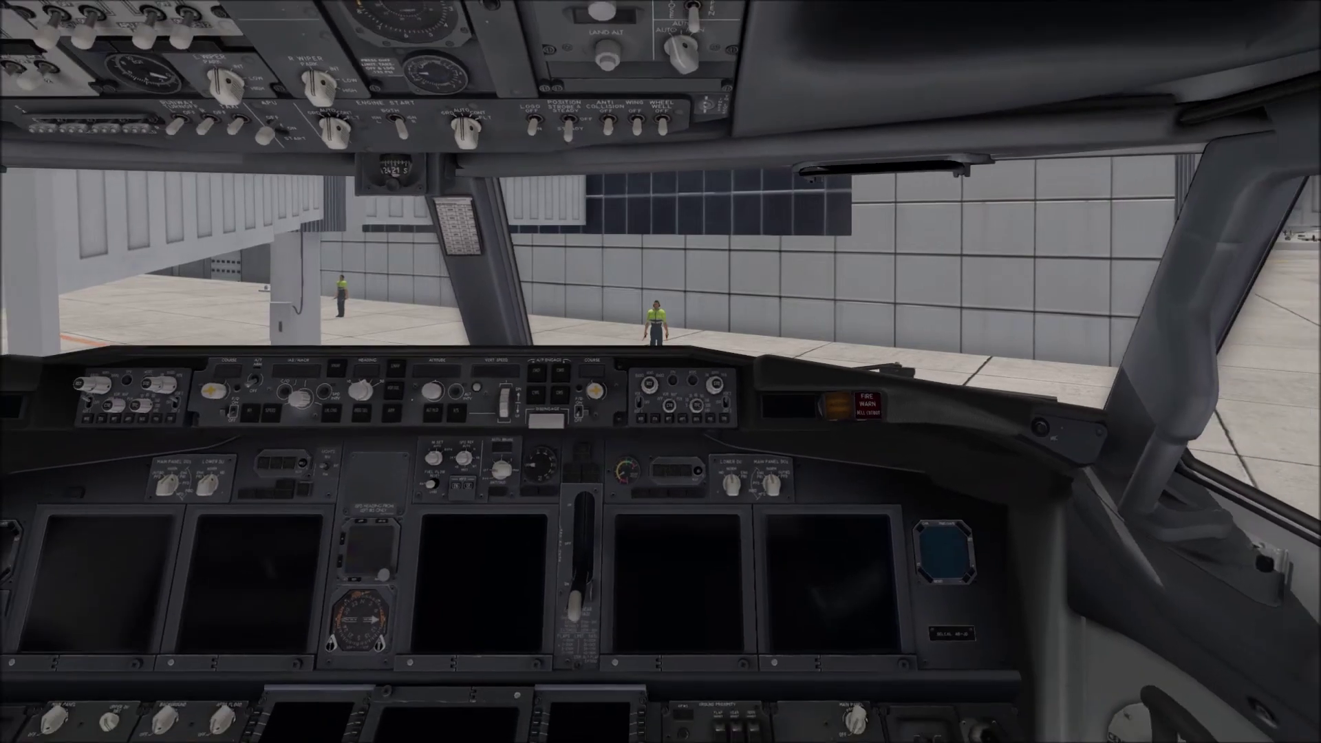
{"action": "key", "text": "shift+8"}
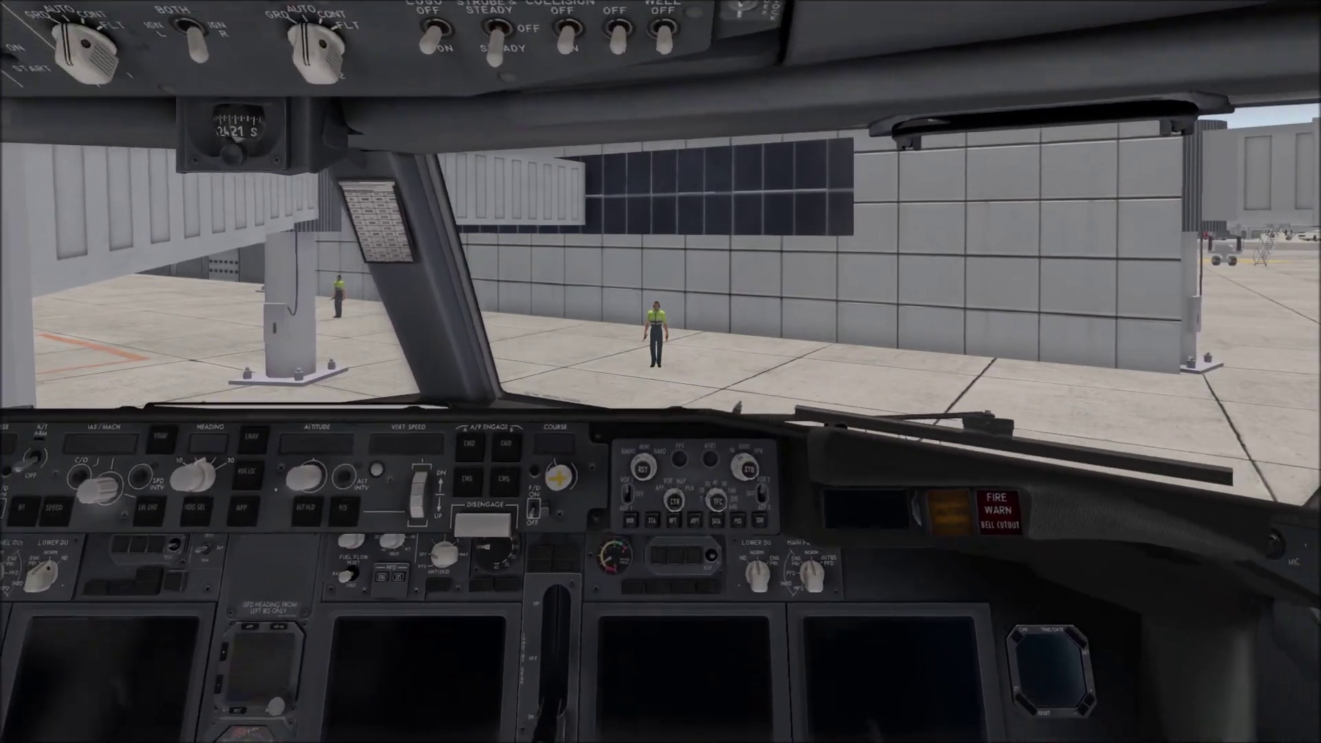
{"action": "key", "text": "shift+9"}
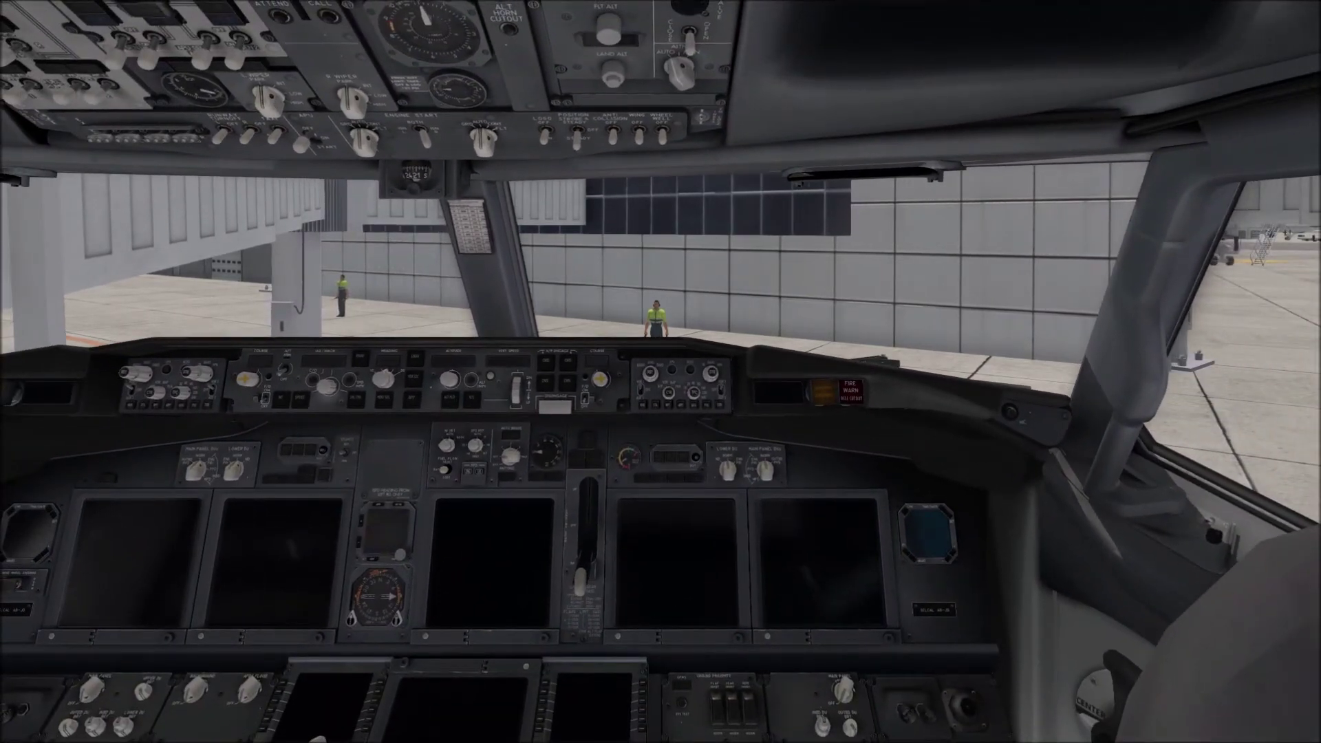
{"action": "key", "text": "shift+8"}
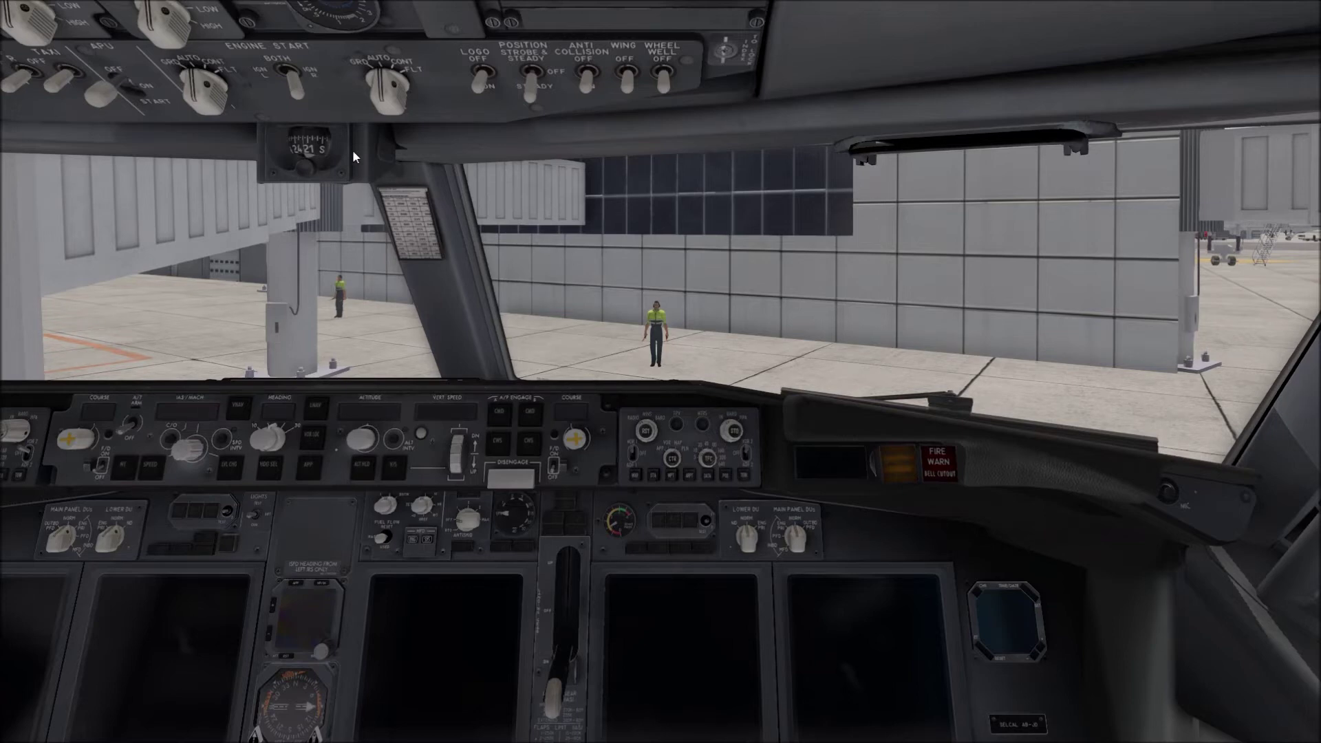
Set the camera to View > Change (Internal) > Forward with 3-D Panel.
{"action": "mouse_move", "coordinate": [196, 8]}
{"action": "left_click", "coordinate": [94, 8]}
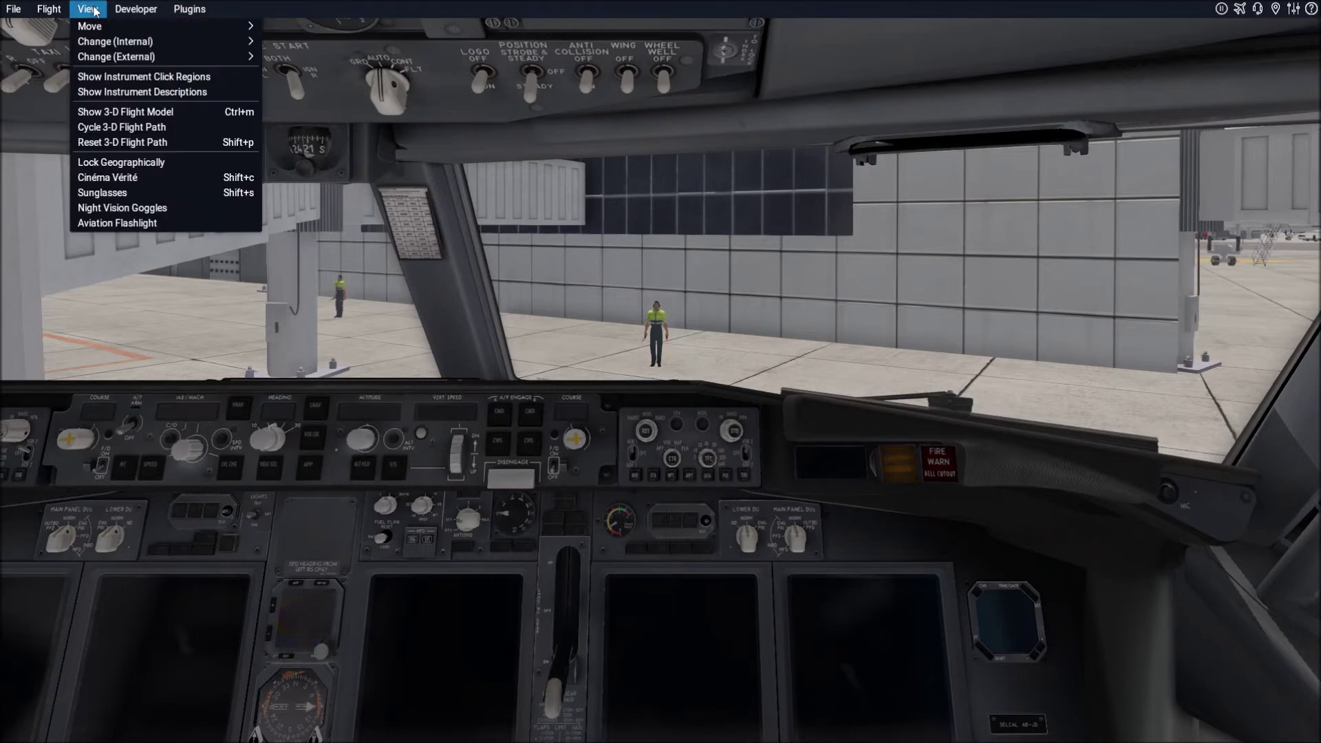
{"action": "mouse_move", "coordinate": [113, 43]}
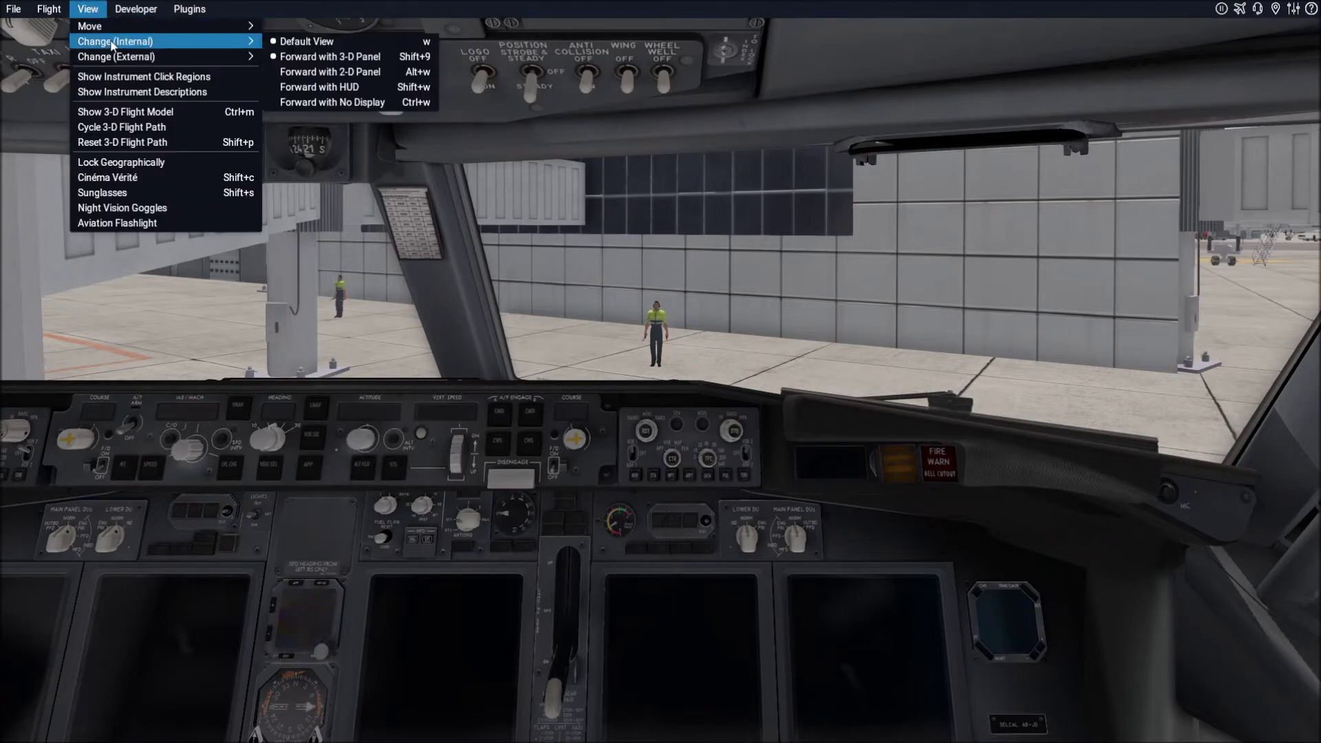
{"action": "left_click", "coordinate": [391, 55]}
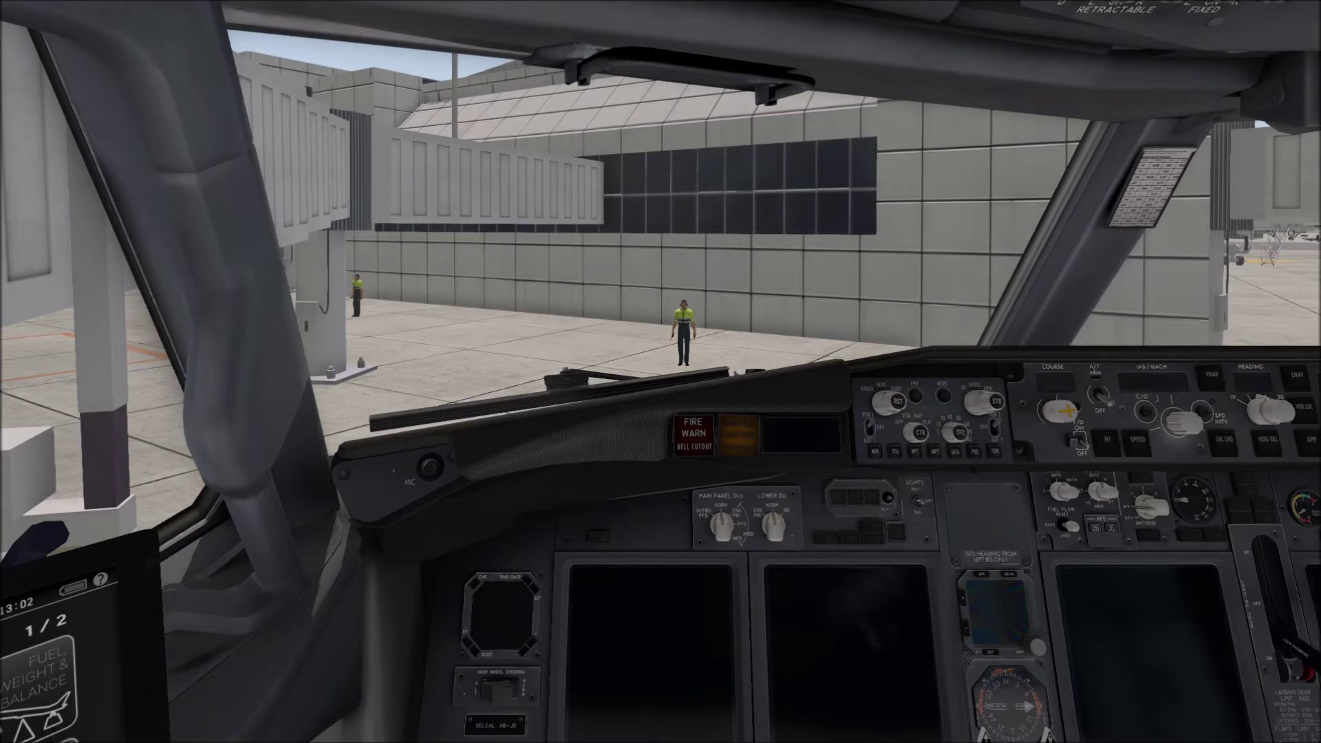
{"action": "key", "text": "period"}
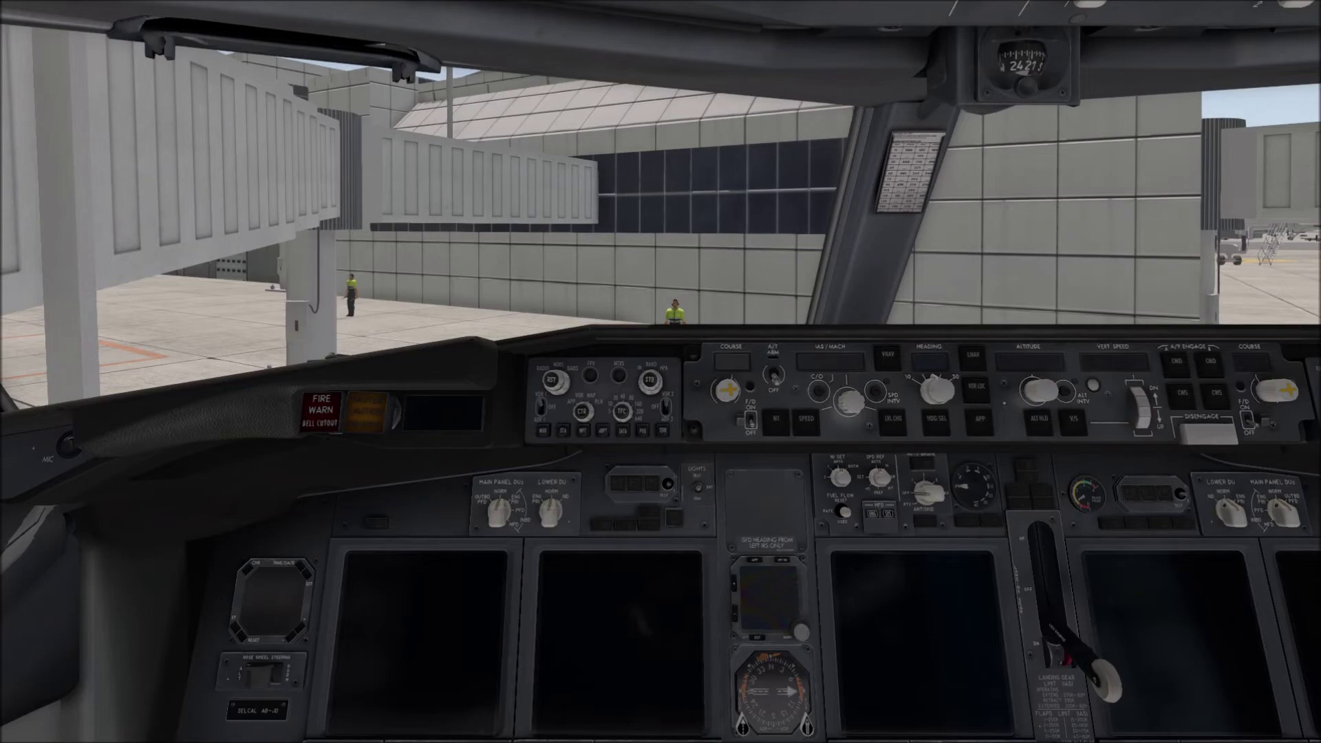
Jump to the saved view of the EFB tablet.
{"action": "key", "text": "KP_1"}
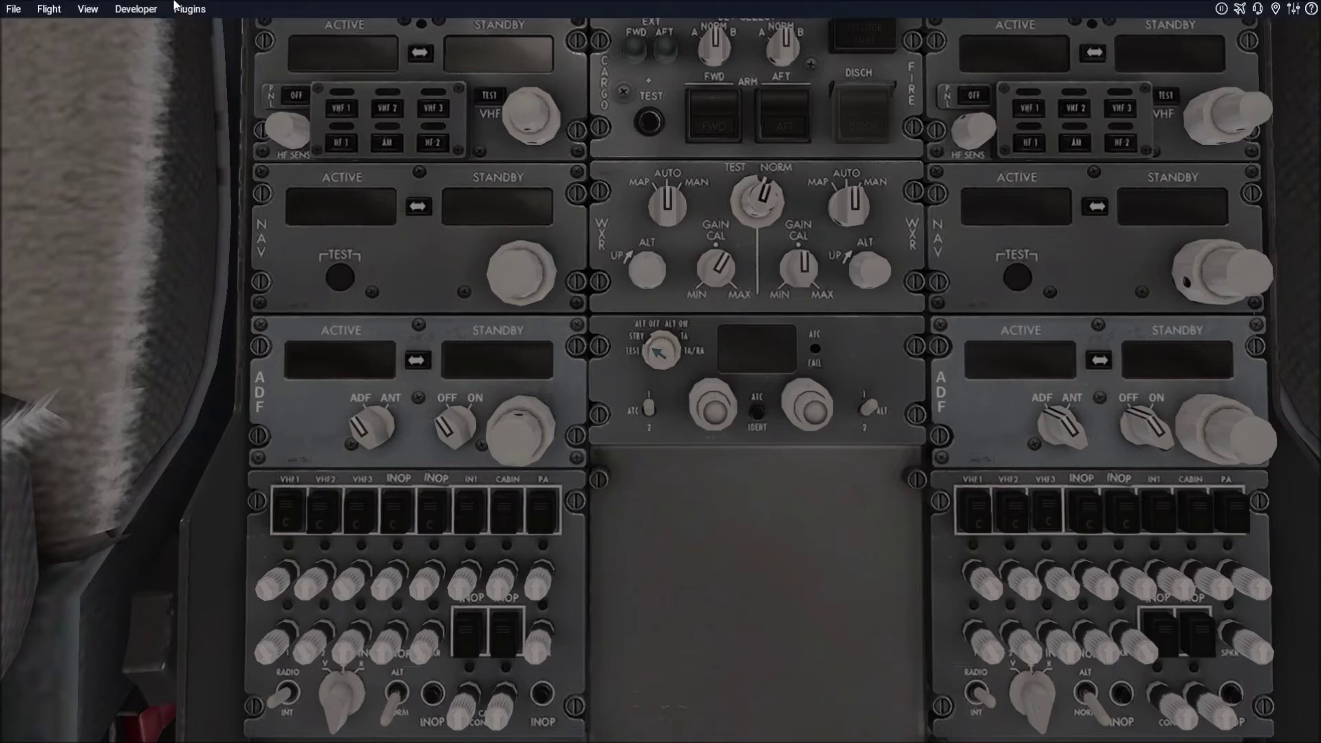
Switch to the external Chase view and swing the camera toward the terminal.
{"action": "left_click", "coordinate": [90, 11]}
{"action": "mouse_move", "coordinate": [105, 60]}
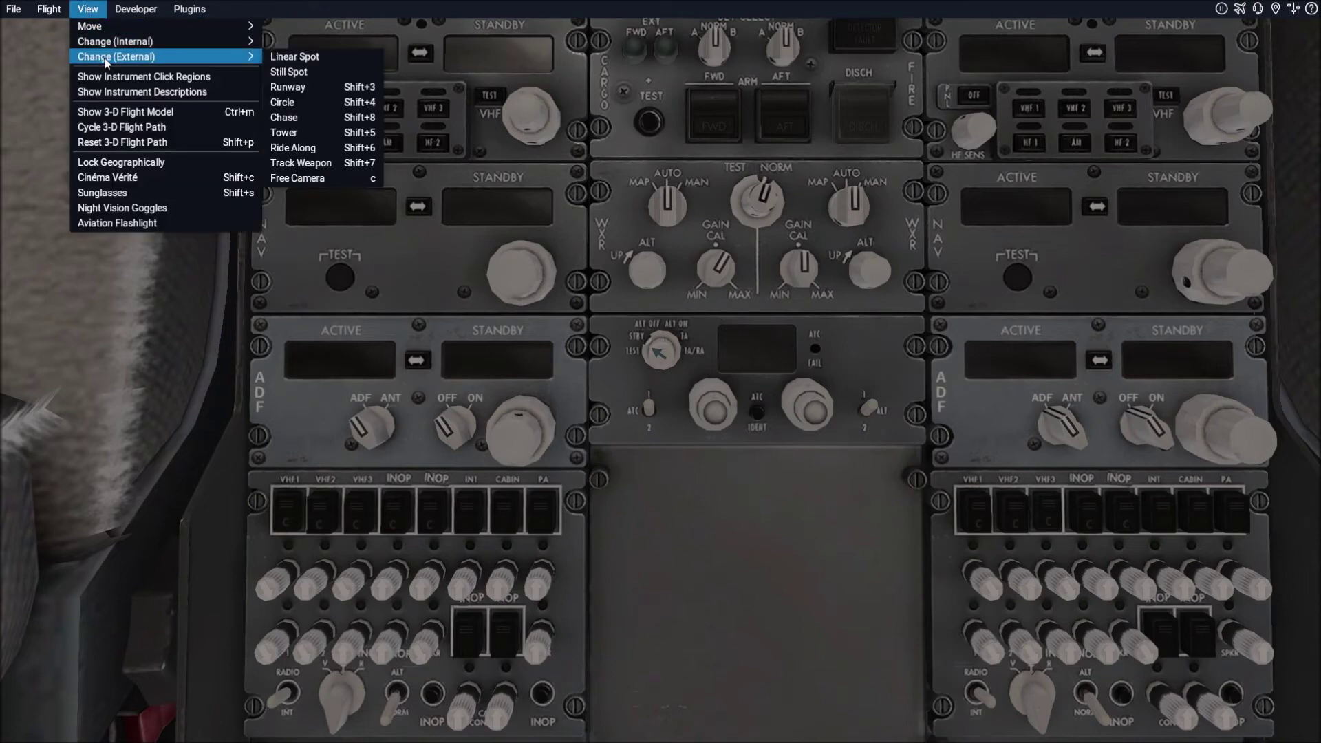
{"action": "left_click", "coordinate": [332, 116]}
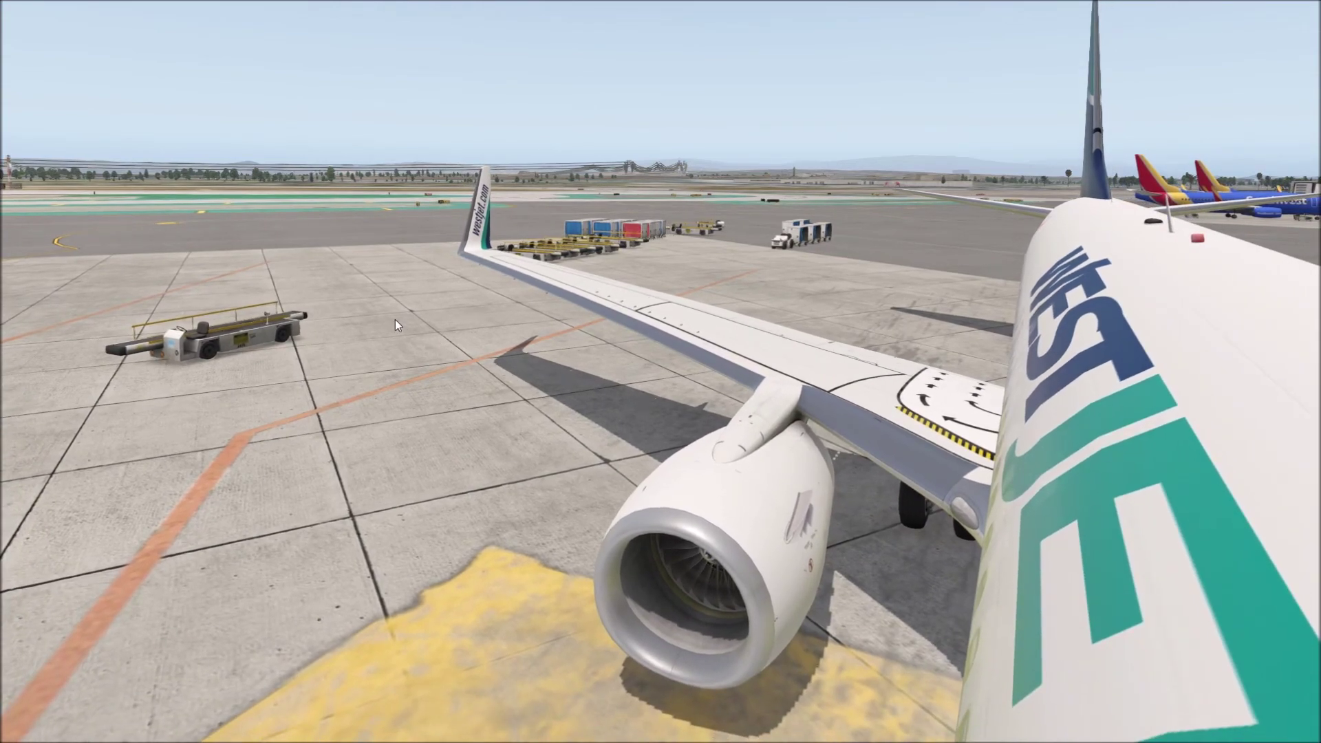
{"action": "mouse_move", "coordinate": [395, 319]}
{"action": "left_mouse_down"}
{"action": "mouse_move", "coordinate": [466, 337]}
{"action": "mouse_move", "coordinate": [486, 390]}
{"action": "mouse_move", "coordinate": [403, 375]}
{"action": "mouse_move", "coordinate": [325, 320]}
{"action": "mouse_move", "coordinate": [400, 344]}
{"action": "left_mouse_up"}
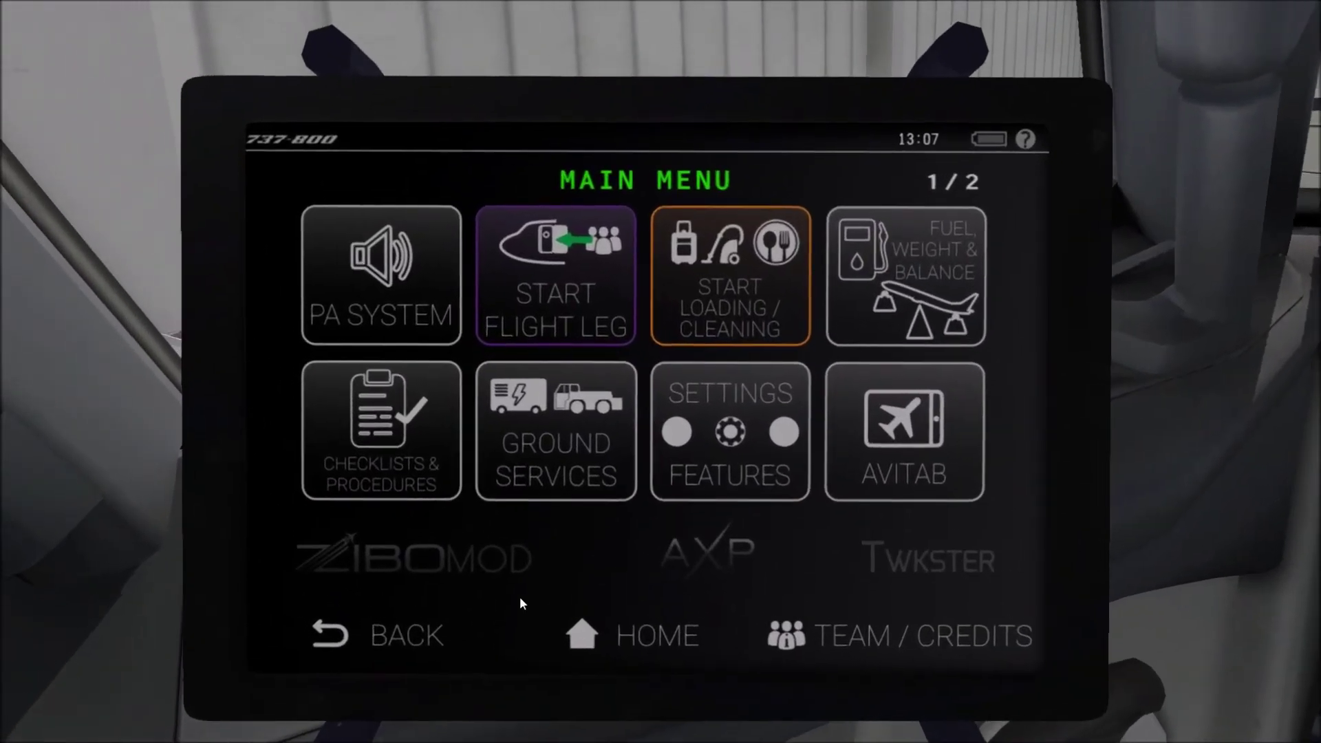
Connect the ground power unit from the tablet's Ground Services page.
{"action": "left_click", "coordinate": [544, 472]}
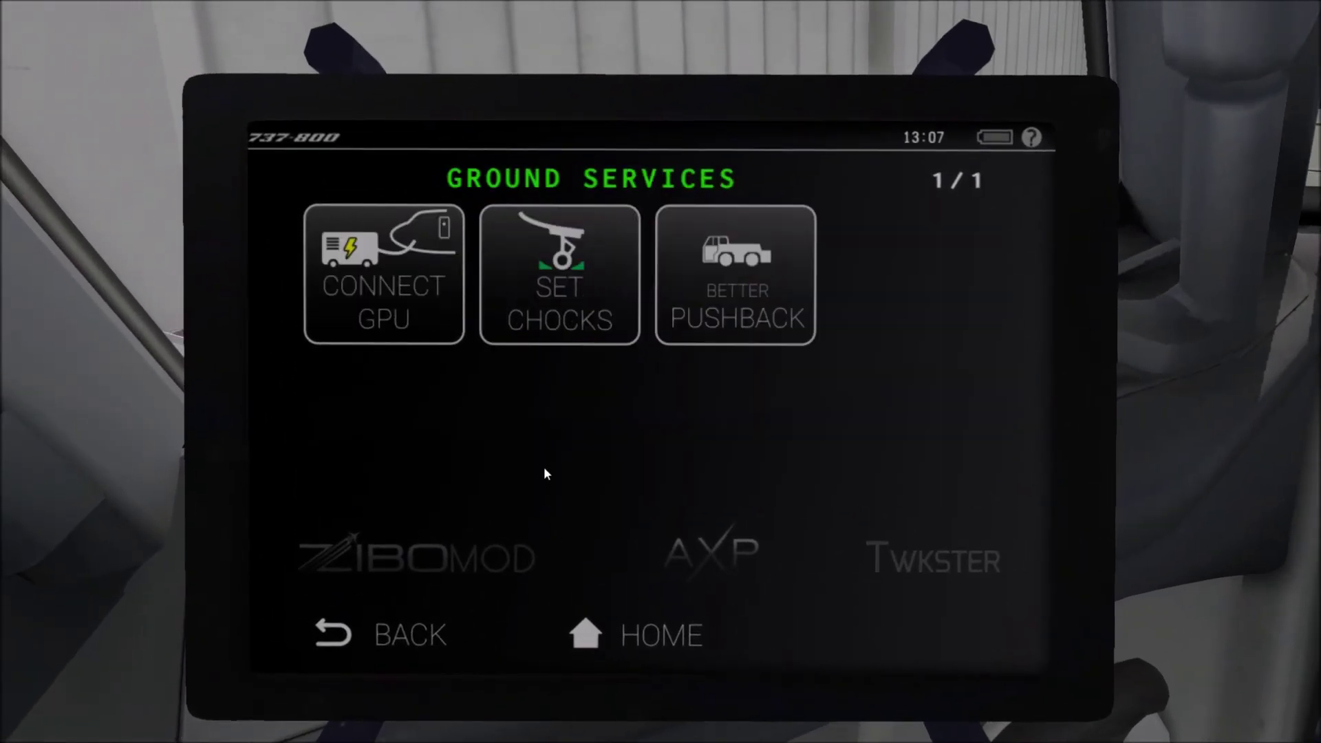
{"action": "left_click", "coordinate": [376, 282]}
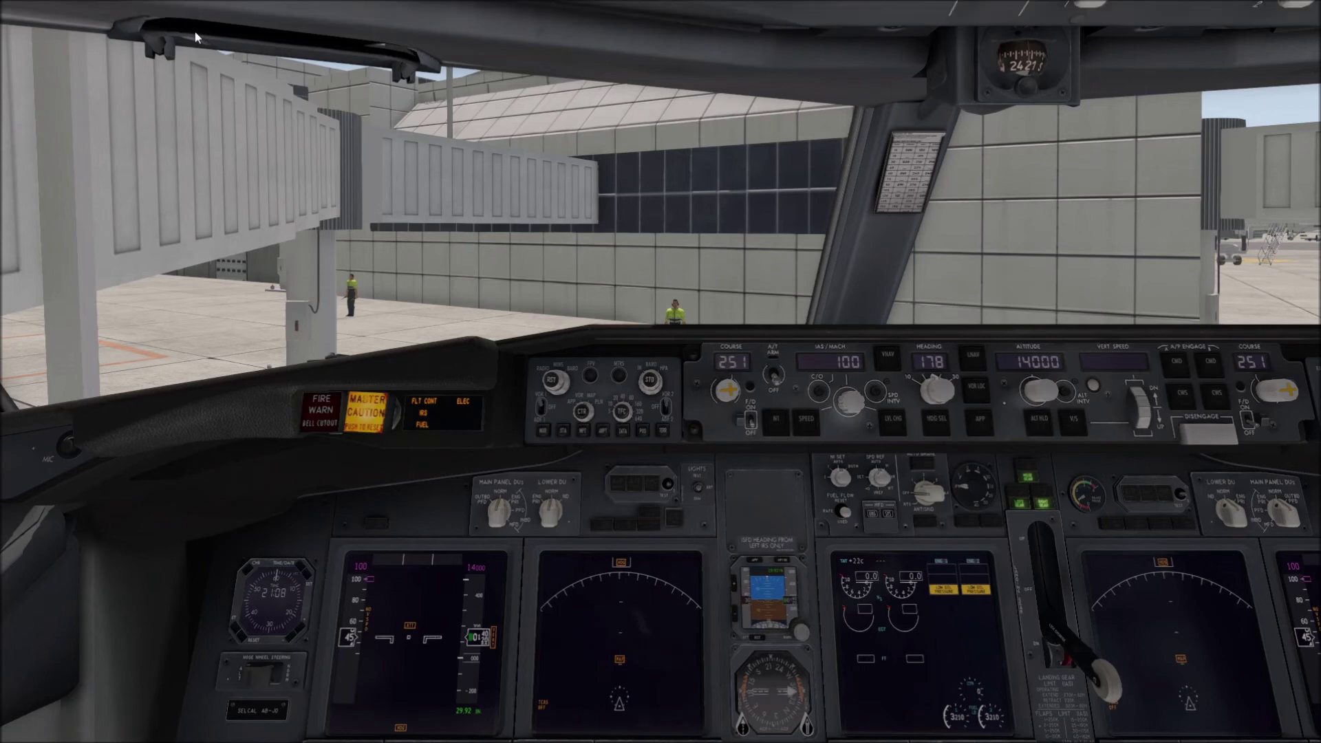
{"action": "left_click", "coordinate": [177, 8]}
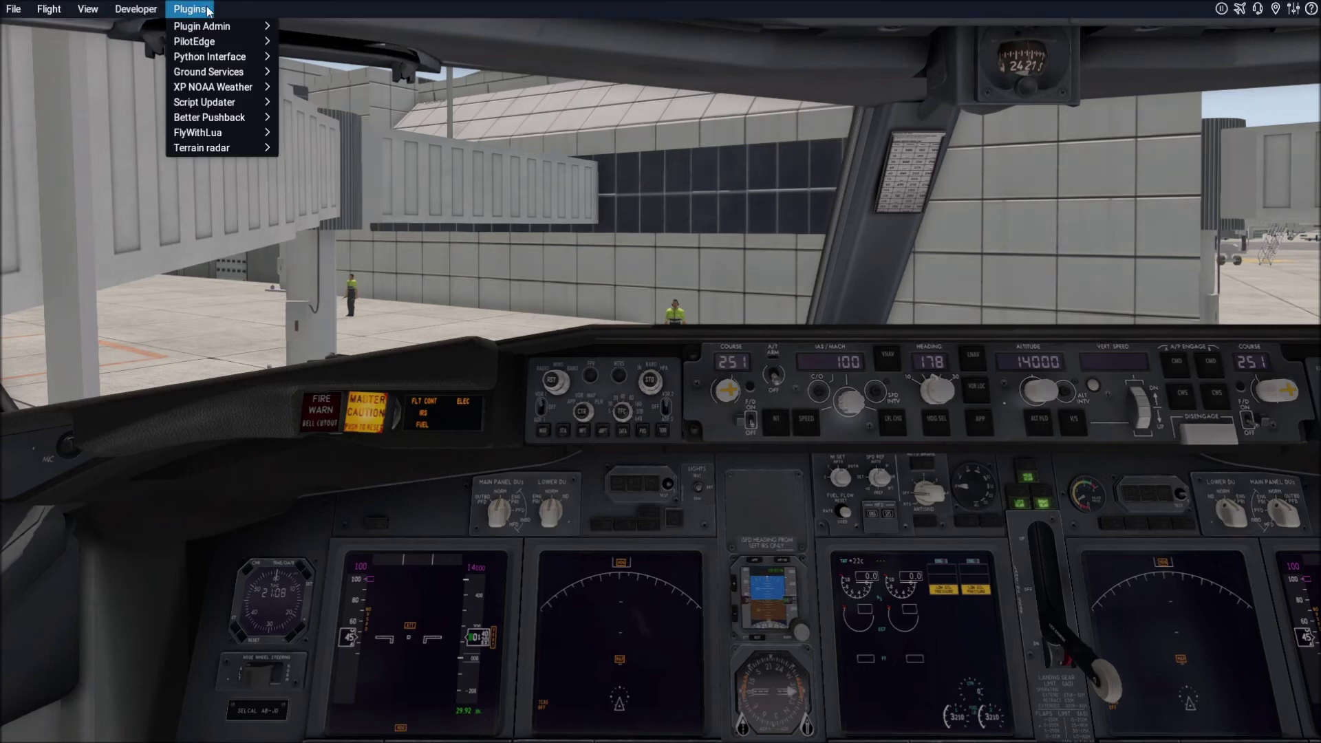
{"action": "mouse_move", "coordinate": [51, 10]}
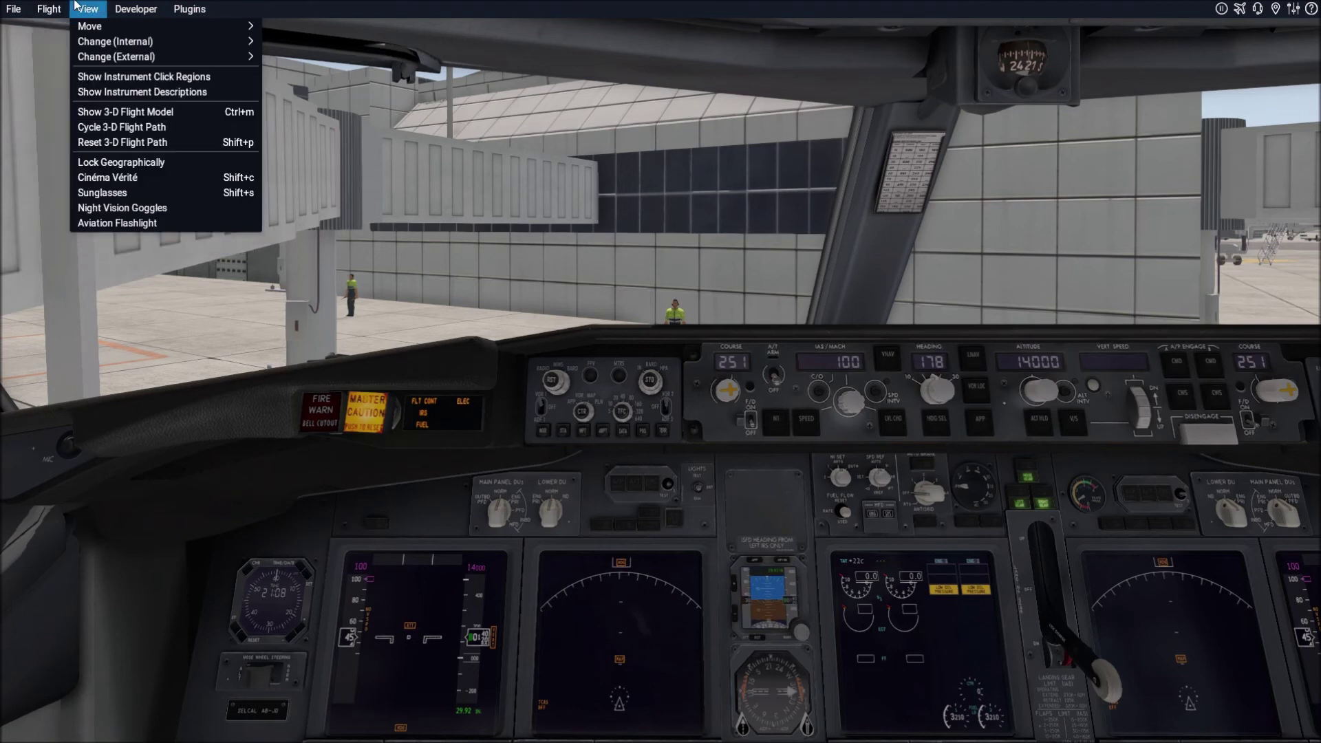
{"action": "mouse_move", "coordinate": [84, 31]}
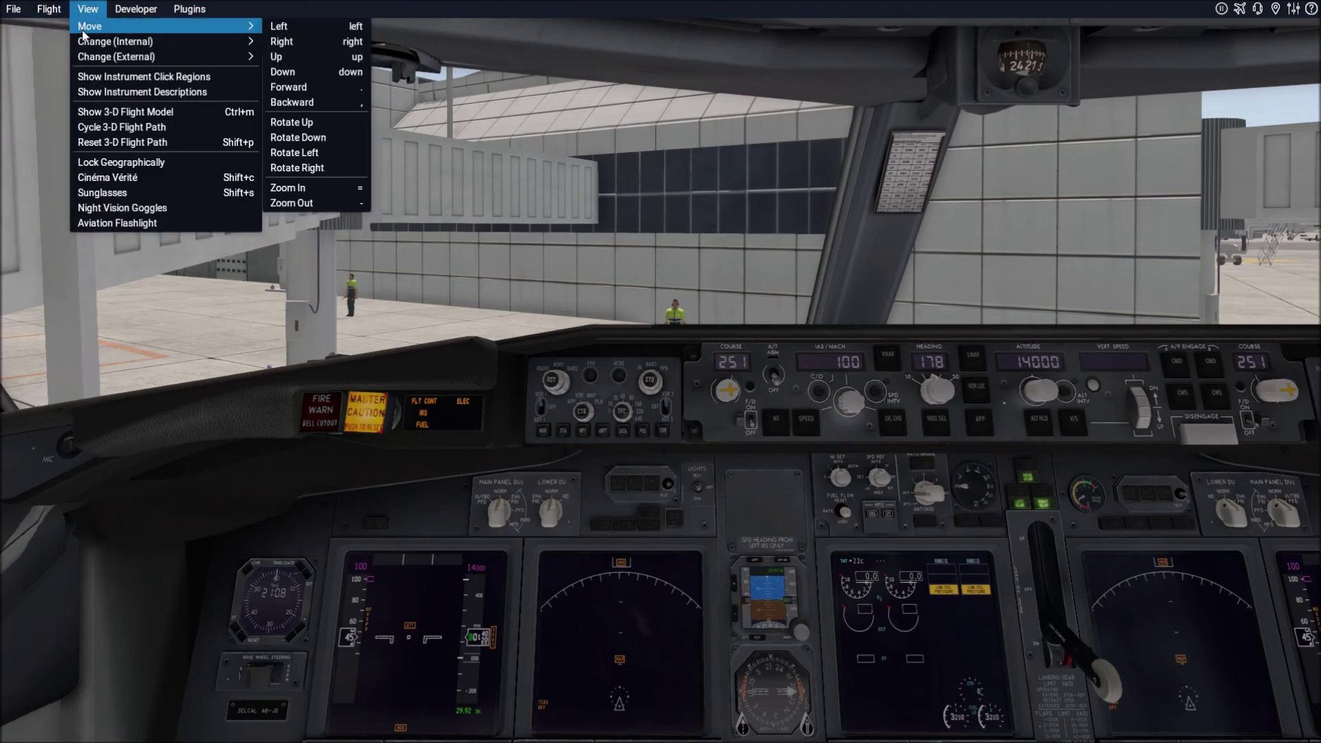
{"action": "mouse_move", "coordinate": [99, 55]}
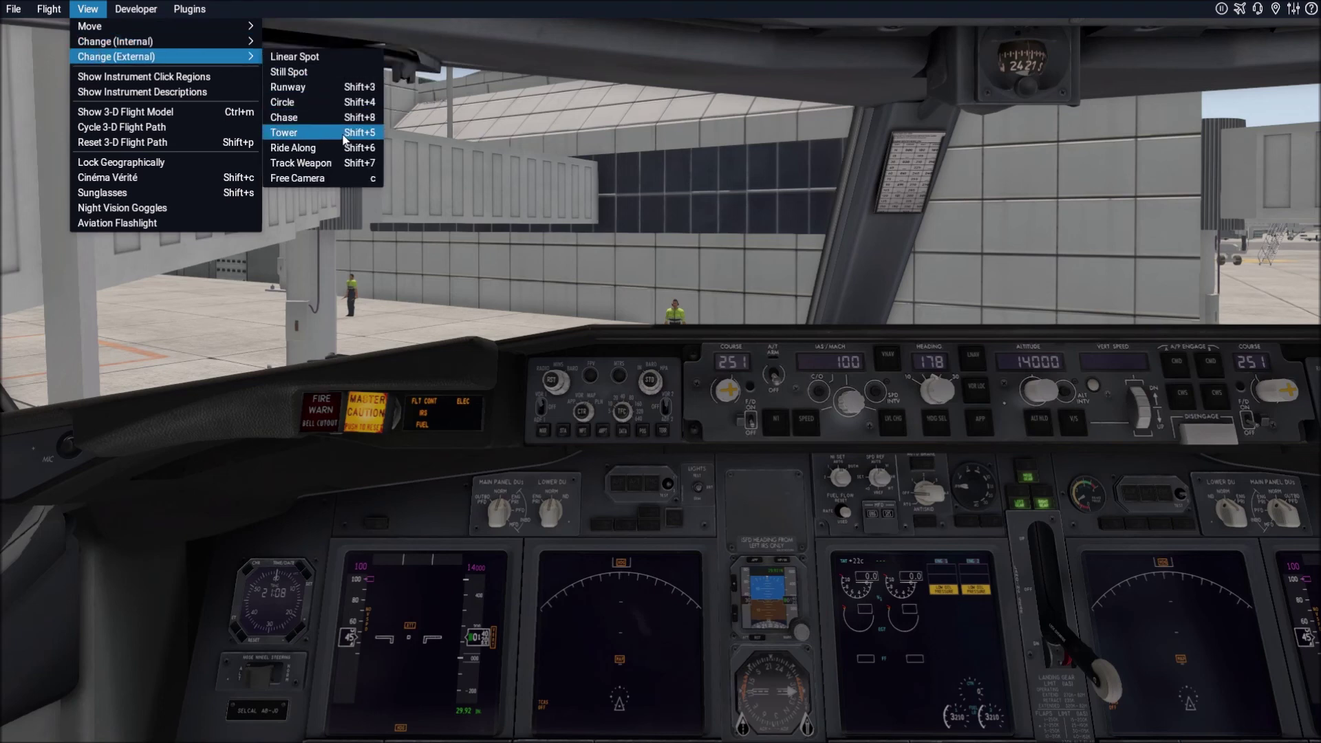
{"action": "left_click", "coordinate": [332, 105]}
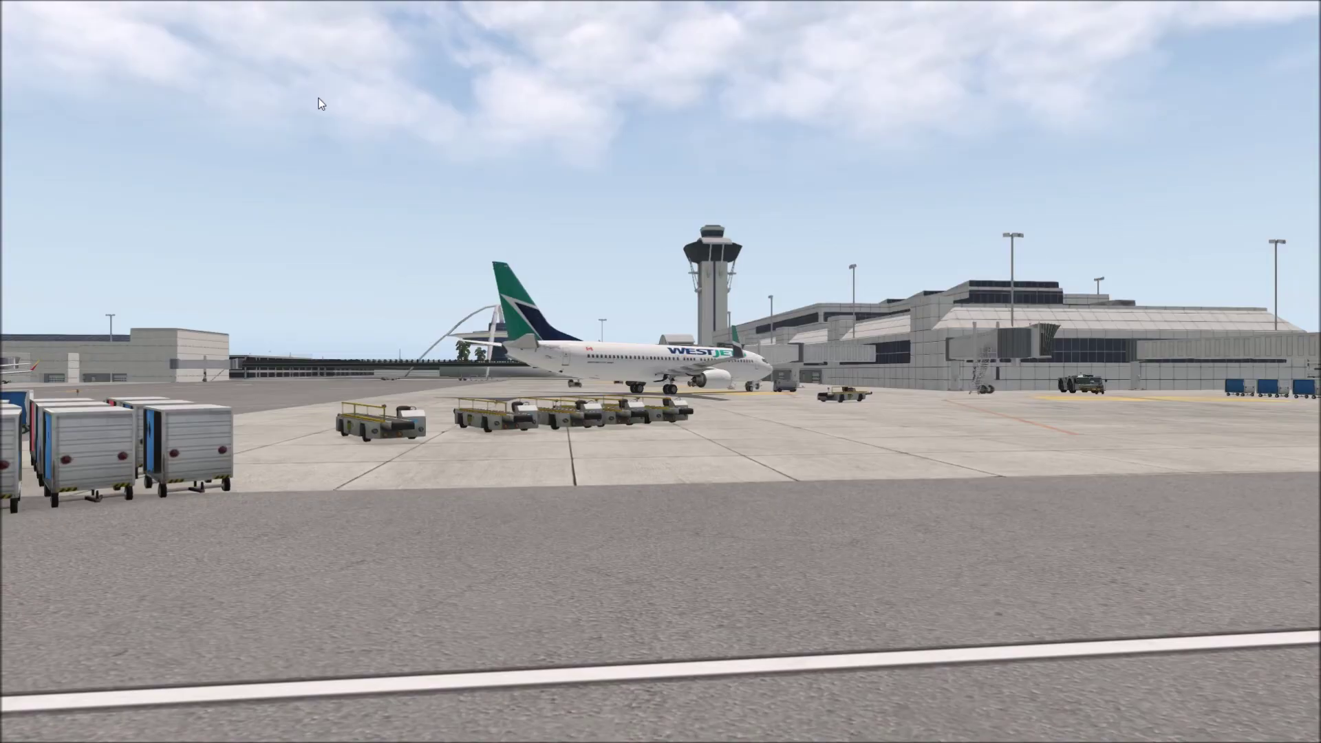
{"action": "key", "text": "shift+9"}
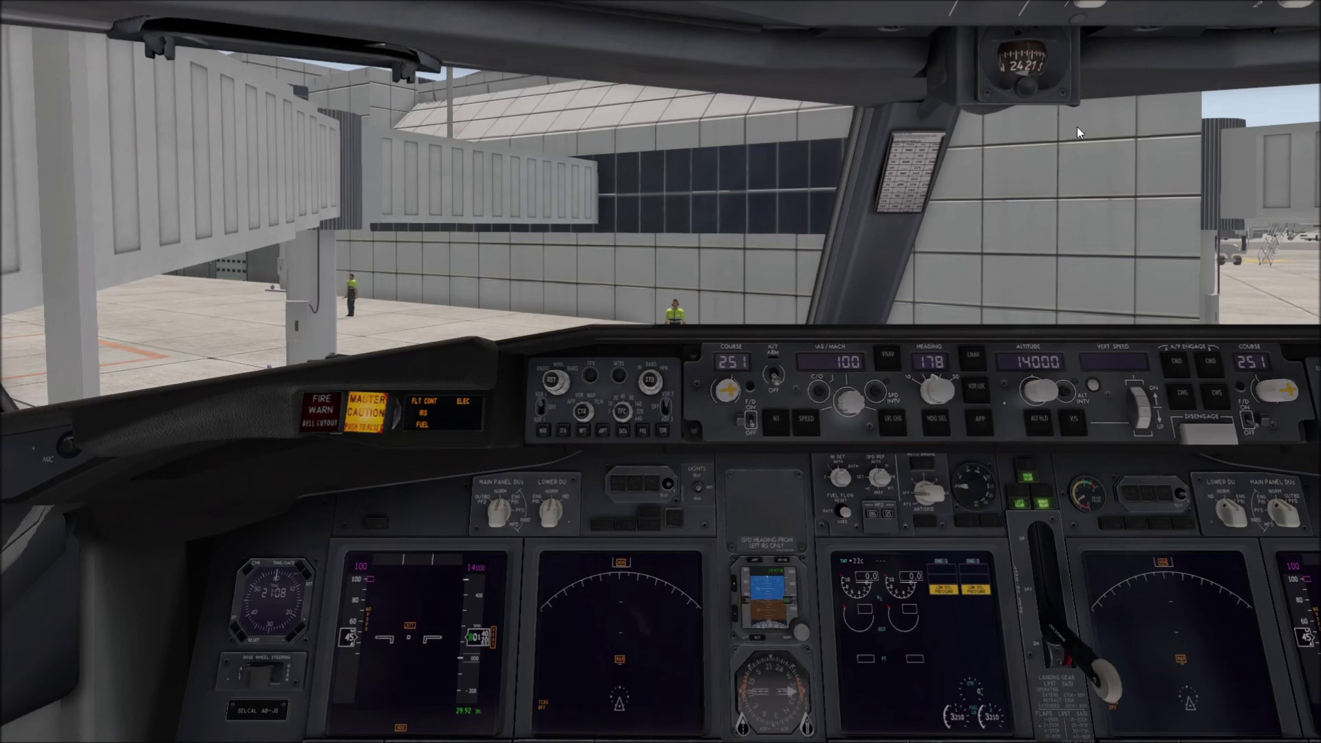
{"action": "mouse_move", "coordinate": [1258, 5]}
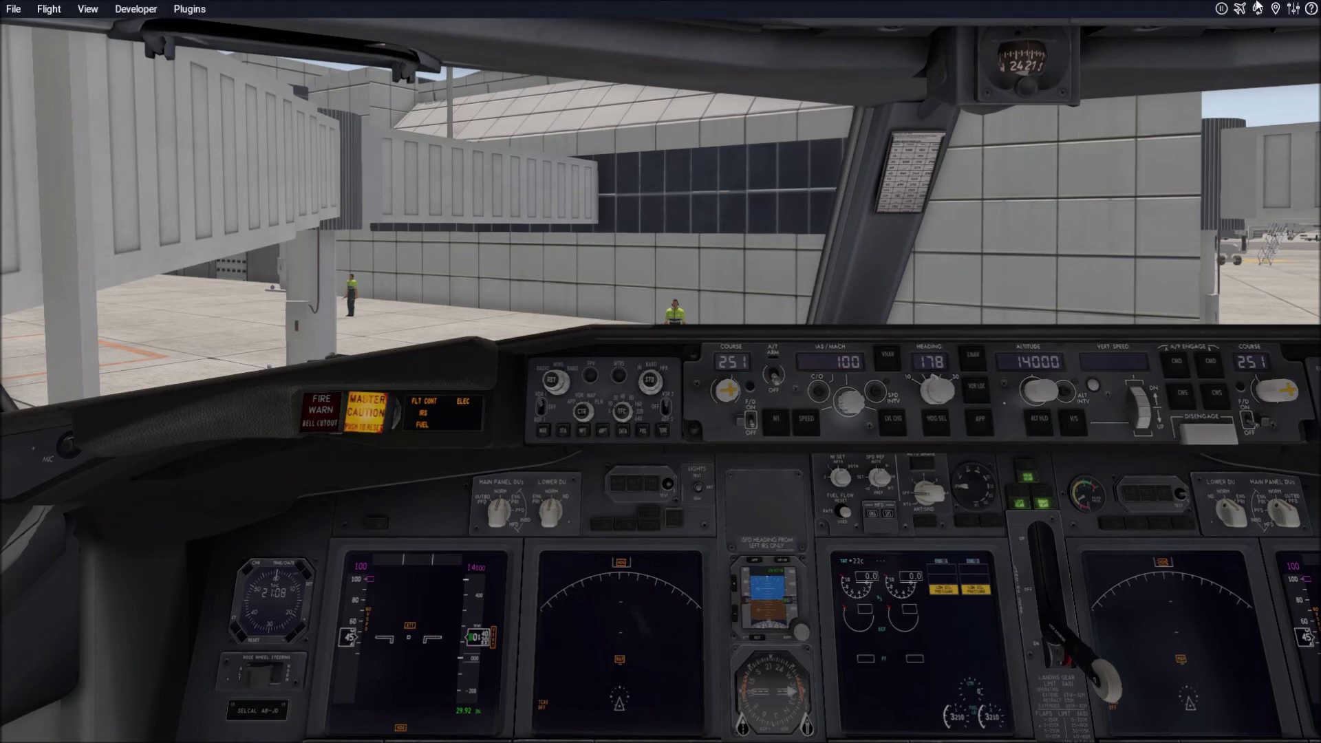
Open X-Plane settings on the Graphics tab showing HDR+SSAO effects and High textures.
{"action": "left_click", "coordinate": [1295, 9]}
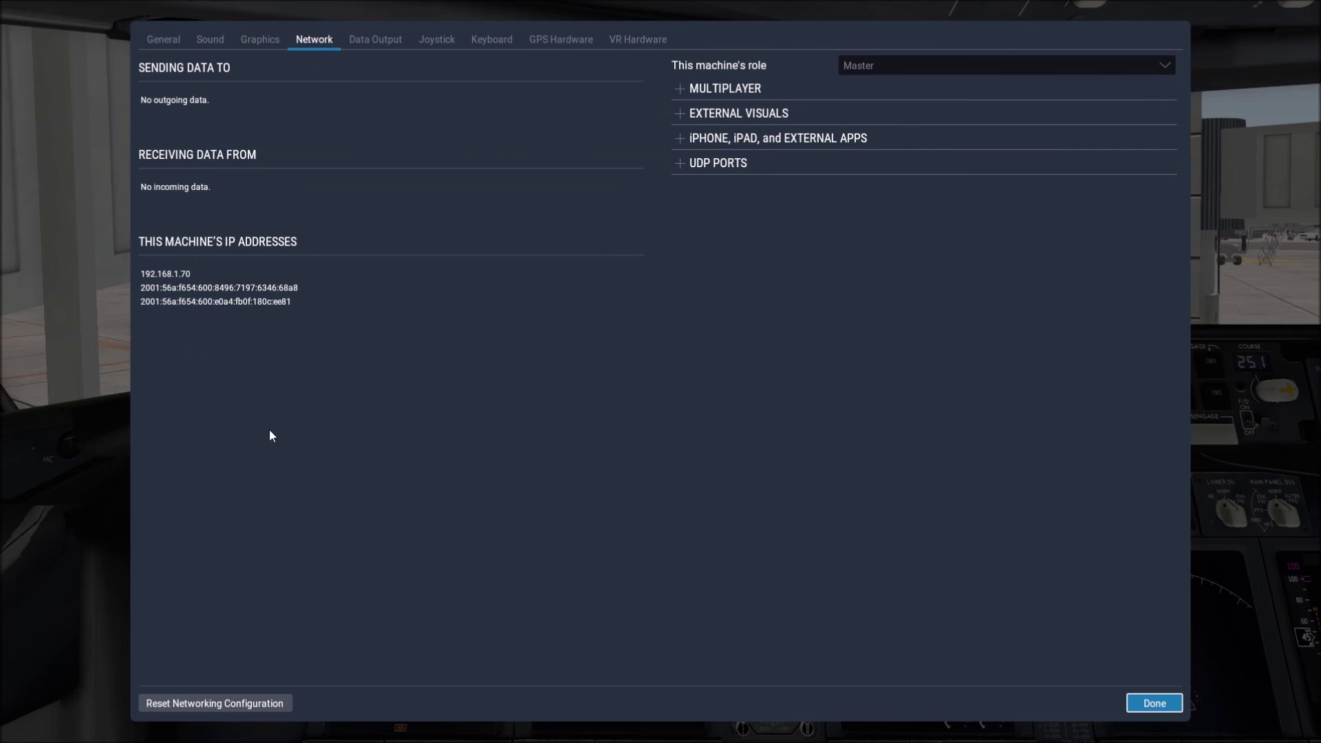
{"action": "left_click", "coordinate": [165, 40]}
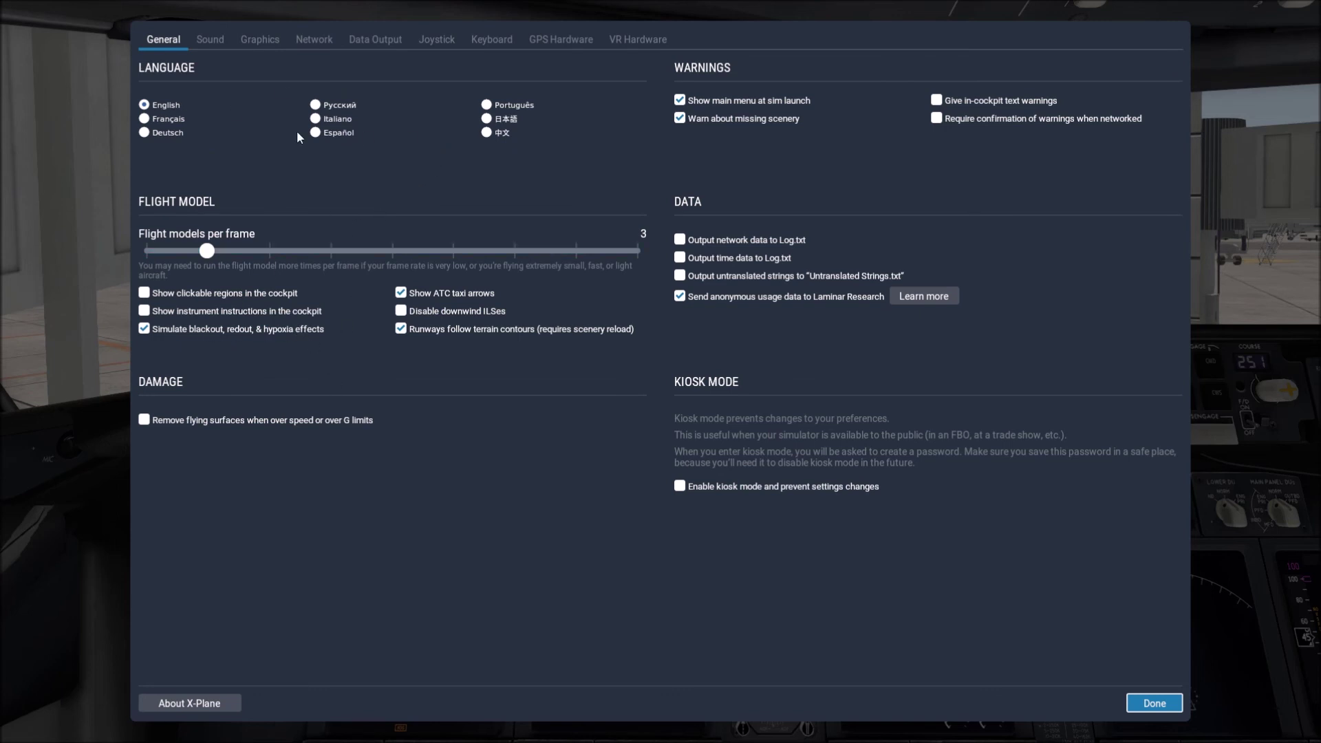
{"action": "left_click", "coordinate": [260, 39]}
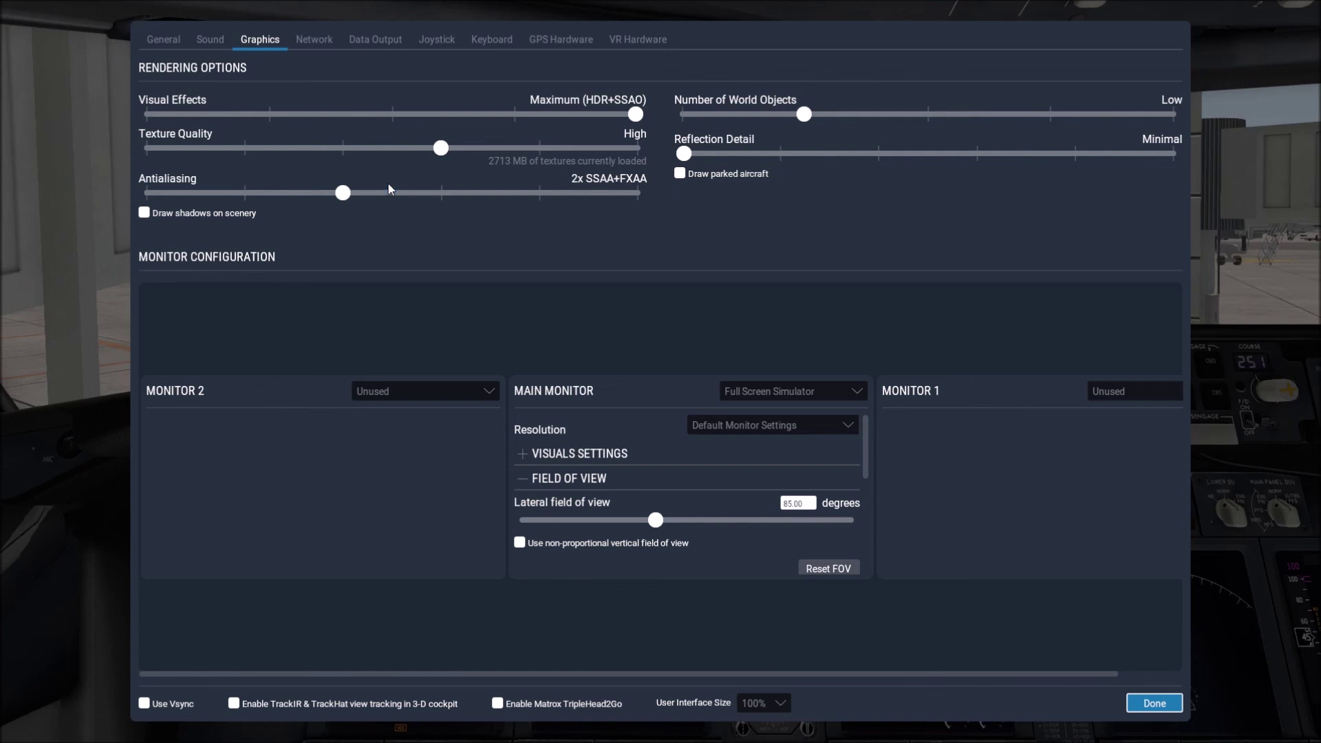
Review the T.Flight Hotas X joystick layout and keyboard assignments, then exit settings.
{"action": "left_click", "coordinate": [441, 42]}
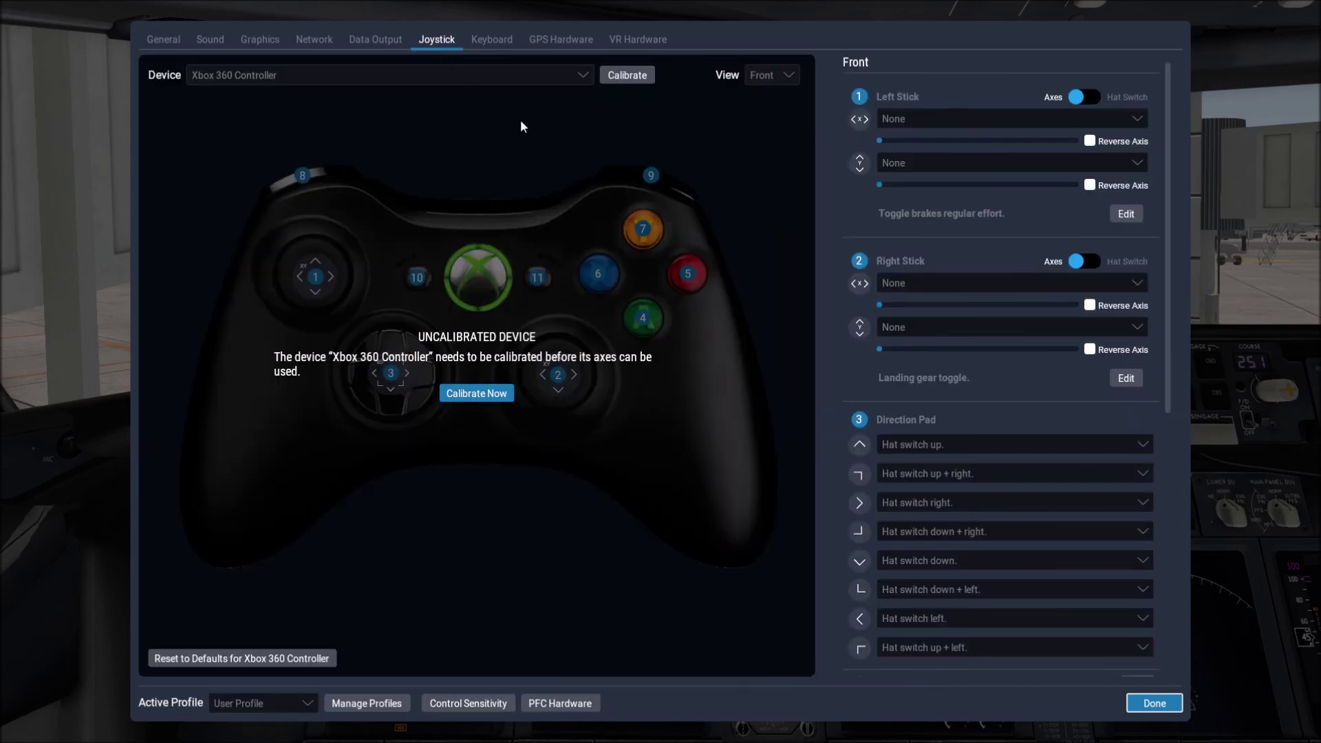
{"action": "left_click", "coordinate": [478, 74]}
{"action": "left_click", "coordinate": [438, 93]}
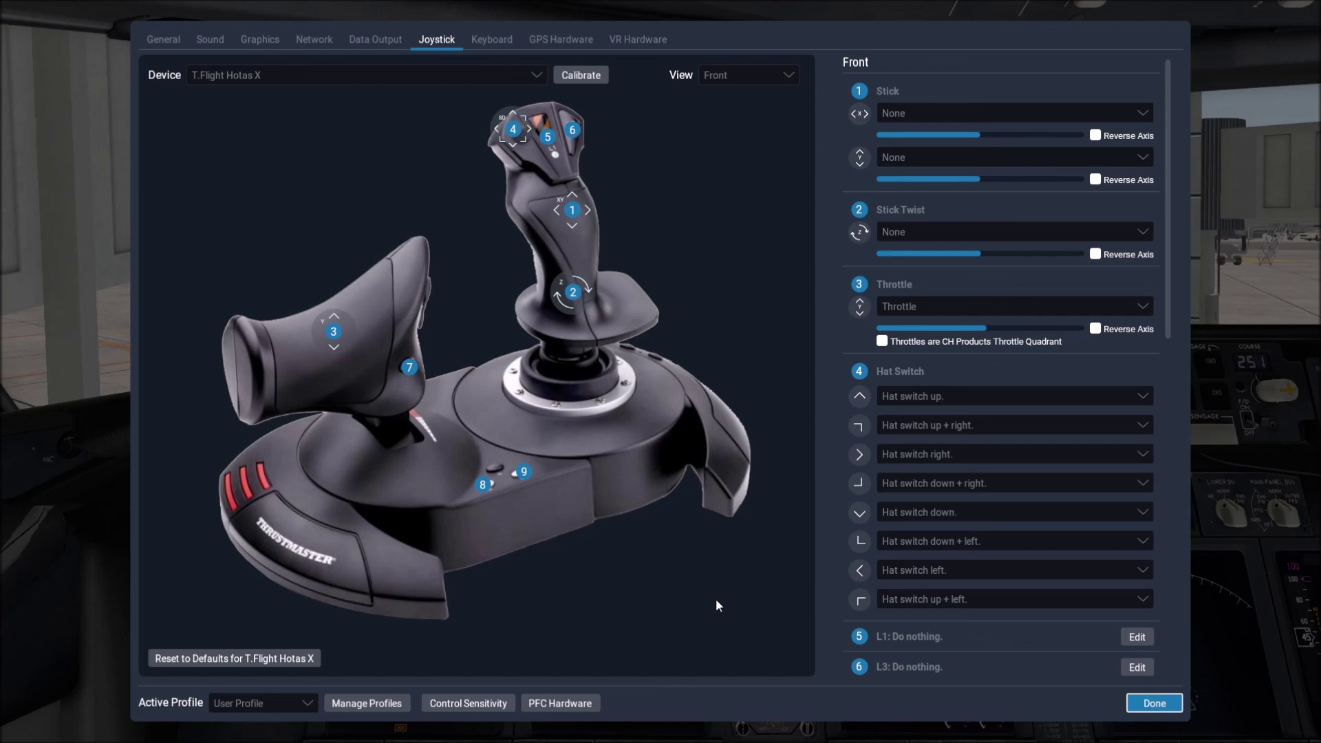
{"action": "left_click", "coordinate": [484, 41]}
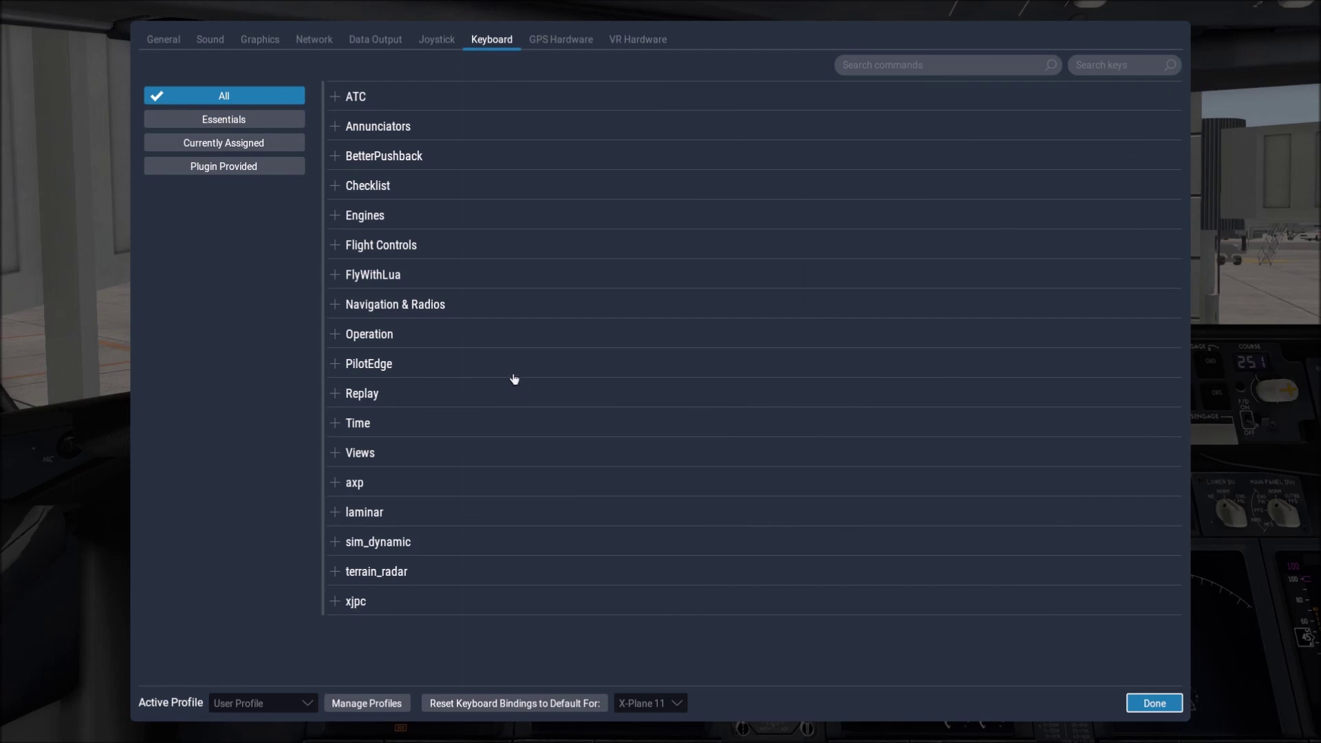
{"action": "key", "text": "Escape"}
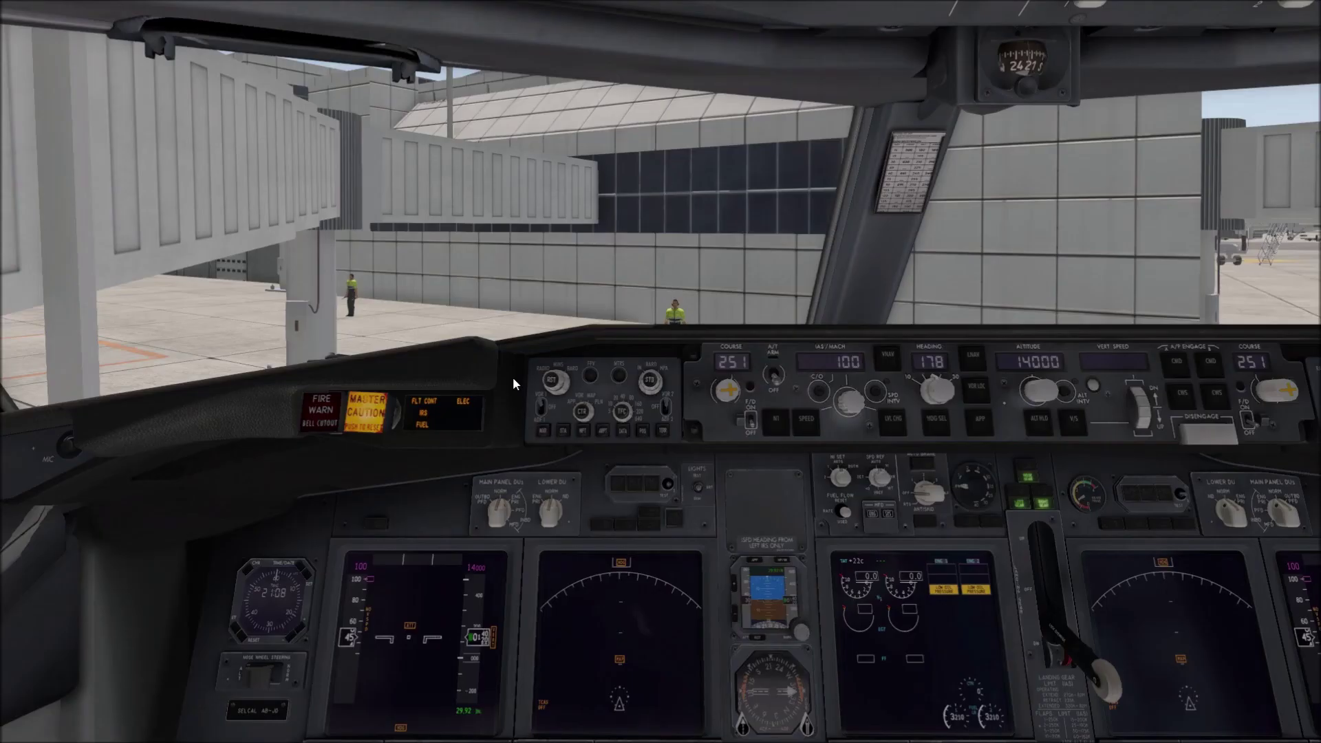